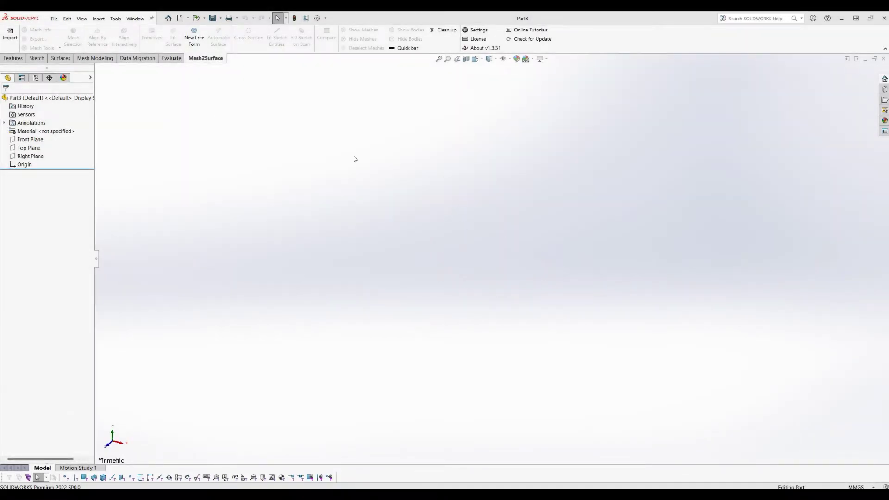
Import scan1.stl through Mesh2Surface, keeping the file units at Millimetres
{"action": "left_click", "coordinate": [9, 37]}
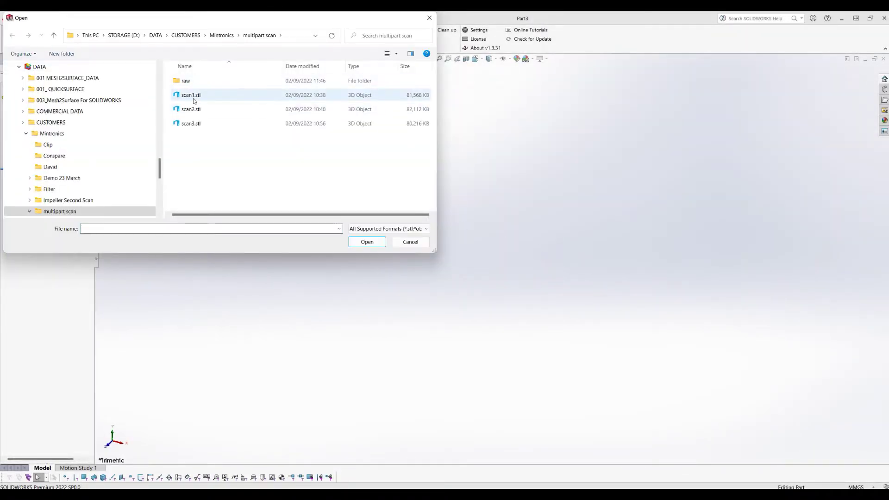
{"action": "double_click", "coordinate": [194, 101]}
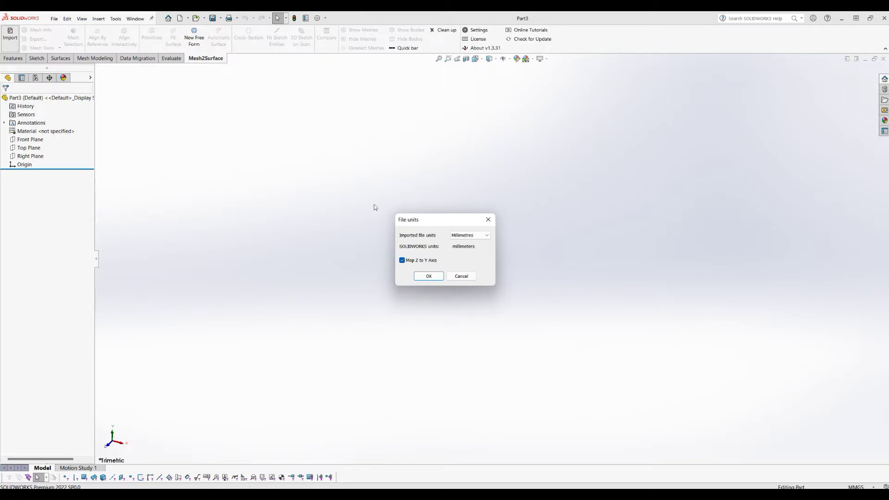
{"action": "left_click", "coordinate": [461, 240]}
{"action": "left_click", "coordinate": [461, 241]}
{"action": "left_click", "coordinate": [427, 275]}
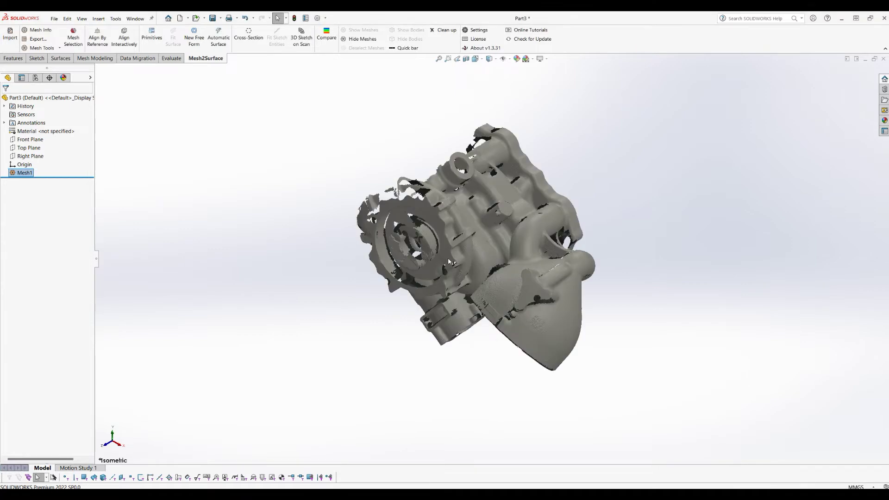
Switch the scene backdrop to Plain White
{"action": "middle_click_drag", "start_coordinate": [518, 236], "coordinate": [509, 172]}
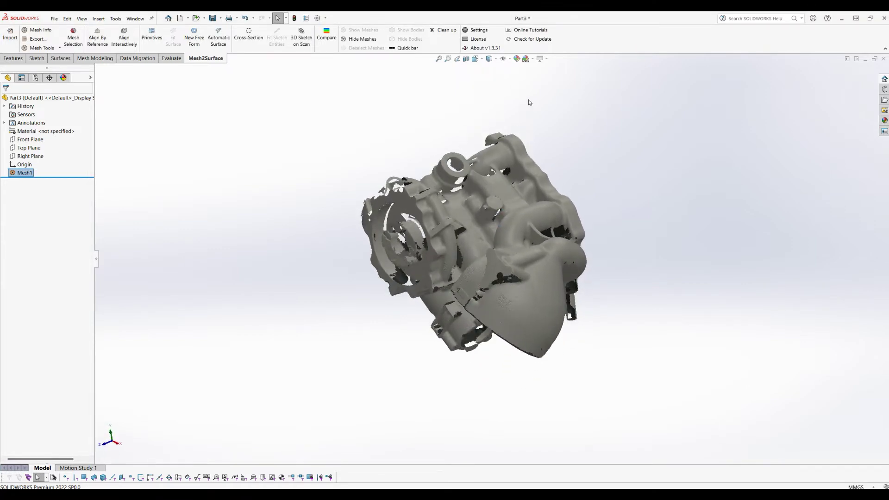
{"action": "left_click", "coordinate": [533, 62]}
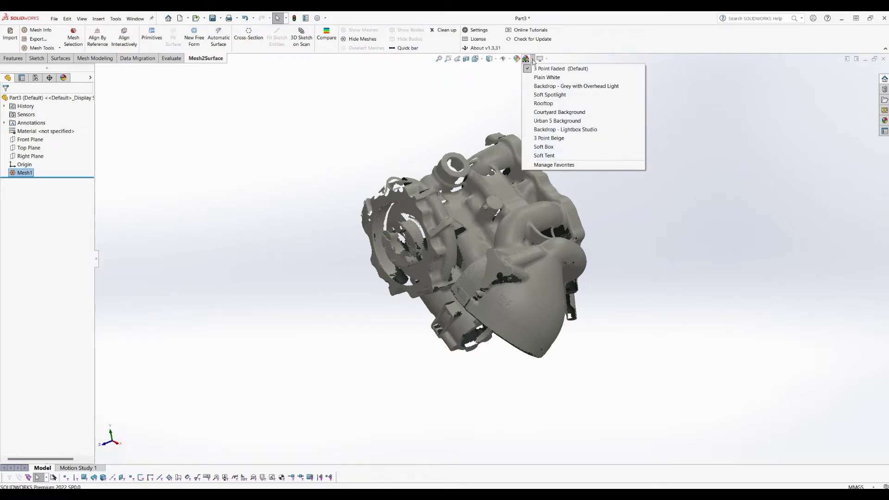
{"action": "left_click", "coordinate": [551, 77]}
Orbit Mesh1 to inspect the round opening, the top and the cylindrical port body
{"action": "middle_click_drag", "start_coordinate": [488, 277], "coordinate": [486, 141]}
{"action": "middle_click_drag", "start_coordinate": [442, 250], "coordinate": [548, 268]}
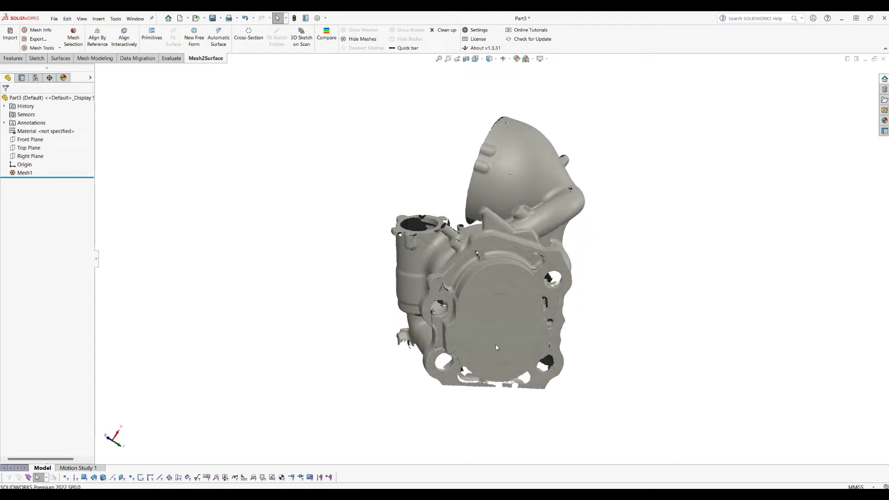
{"action": "middle_click_drag", "start_coordinate": [496, 347], "coordinate": [544, 196]}
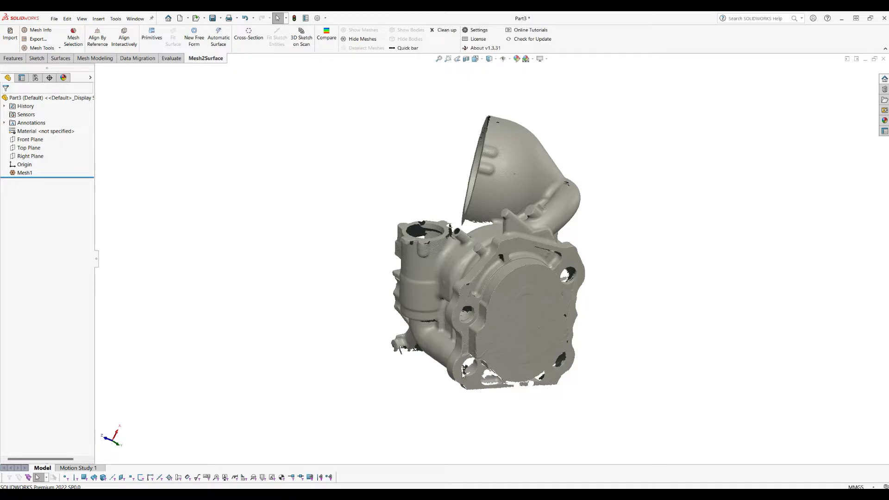
{"action": "middle_click_drag", "start_coordinate": [329, 346], "coordinate": [493, 290]}
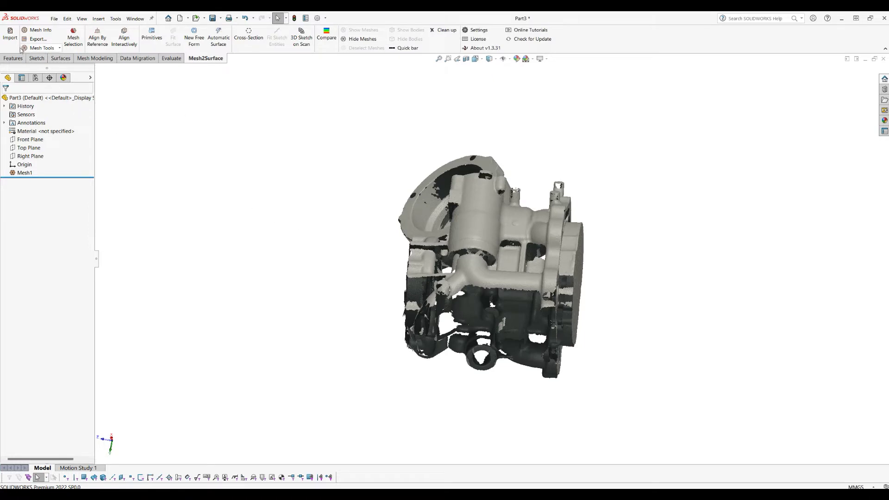
{"action": "right_click", "coordinate": [40, 173]}
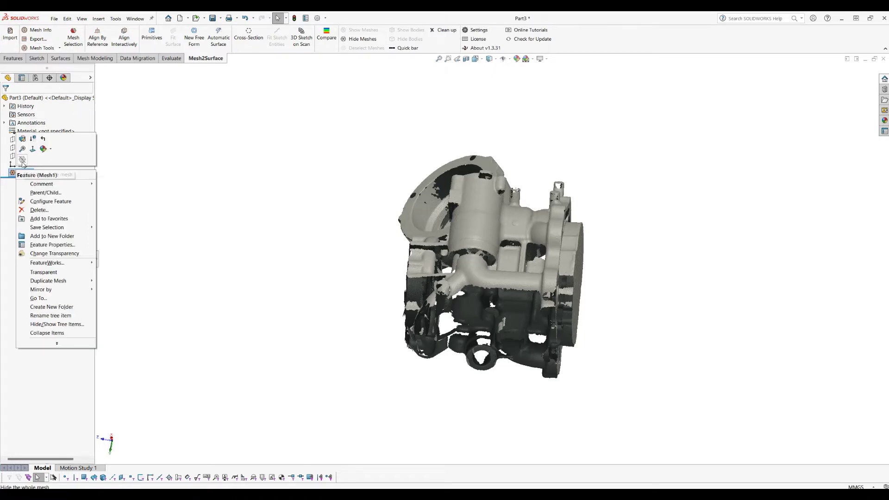
Hide Mesh1, import the second STL scan in millimetres as Mesh2, and inspect it
{"action": "left_click", "coordinate": [23, 142]}
{"action": "left_click", "coordinate": [9, 34]}
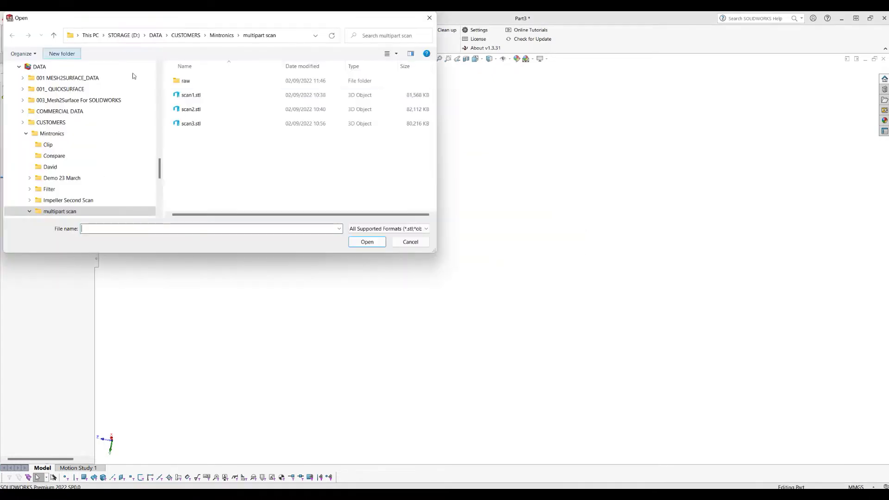
{"action": "double_click", "coordinate": [180, 109]}
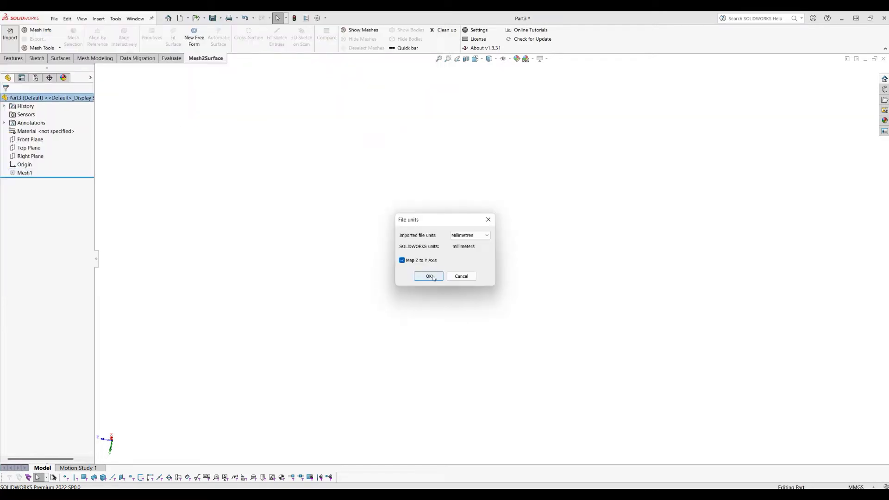
{"action": "left_click", "coordinate": [431, 276]}
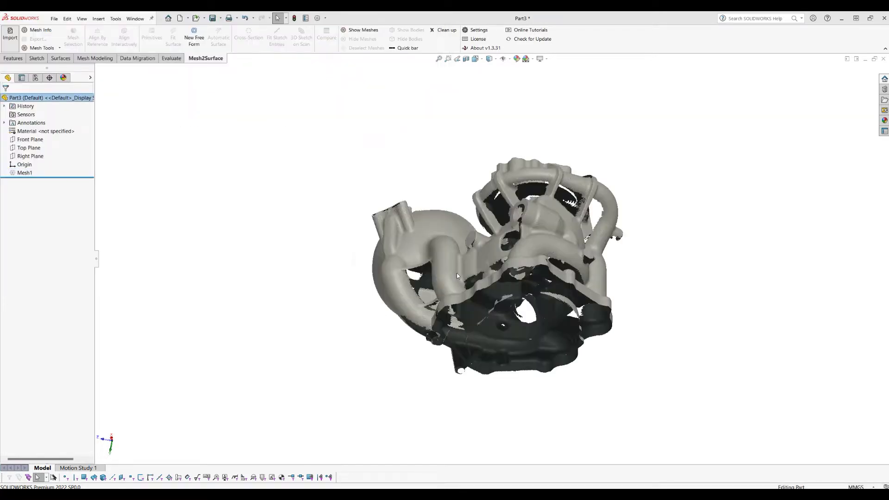
{"action": "middle_click_drag", "start_coordinate": [456, 244], "coordinate": [454, 348]}
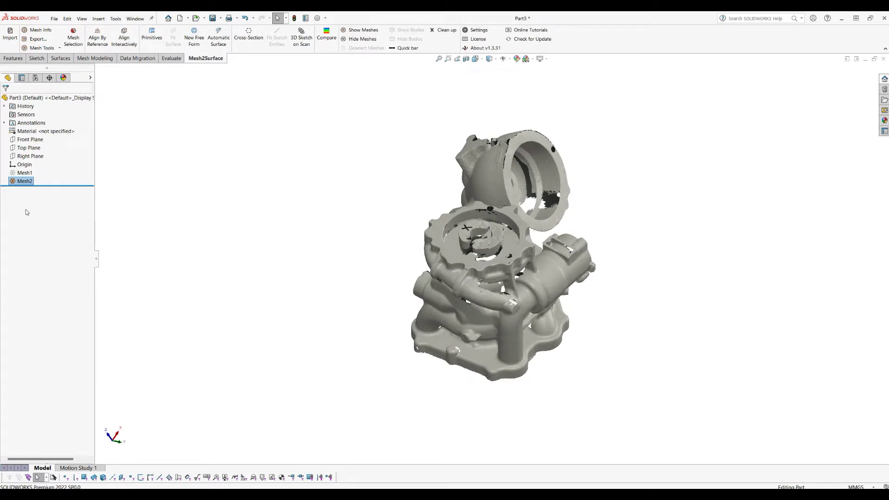
Show Mesh1 again beside Mesh2, view the overlapping scans, and select Mesh2 for alignment
{"action": "right_click", "coordinate": [28, 173]}
{"action": "left_click", "coordinate": [37, 176]}
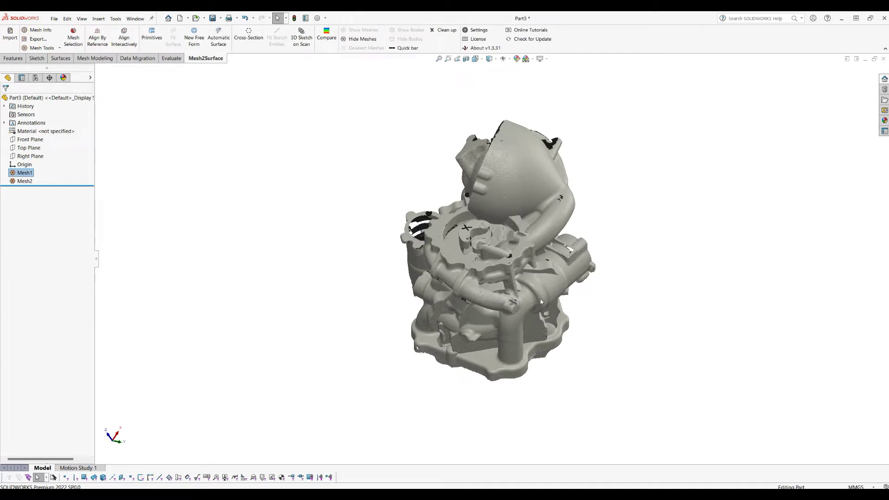
{"action": "middle_click_drag", "start_coordinate": [491, 313], "coordinate": [557, 229]}
{"action": "scroll", "coordinate": [524, 196], "scroll_direction": "down", "scroll_amount": 3}
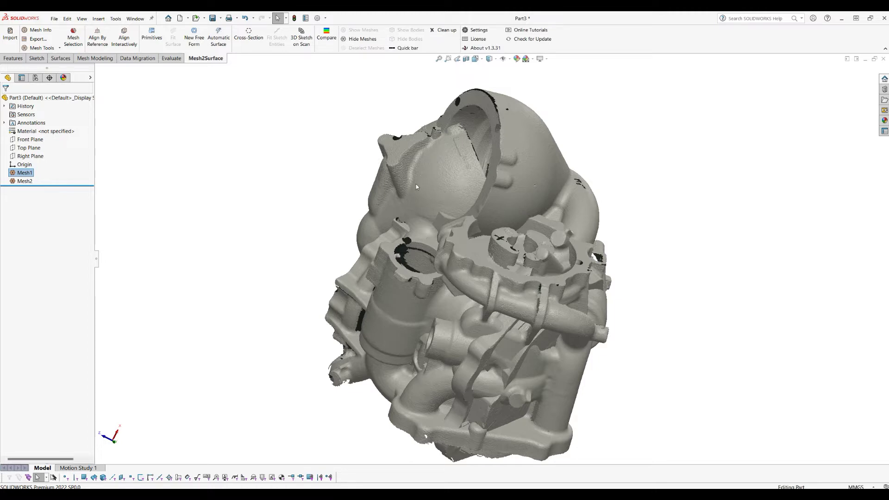
{"action": "left_click", "coordinate": [28, 174]}
{"action": "left_click", "coordinate": [182, 147]}
{"action": "left_click", "coordinate": [25, 181]}
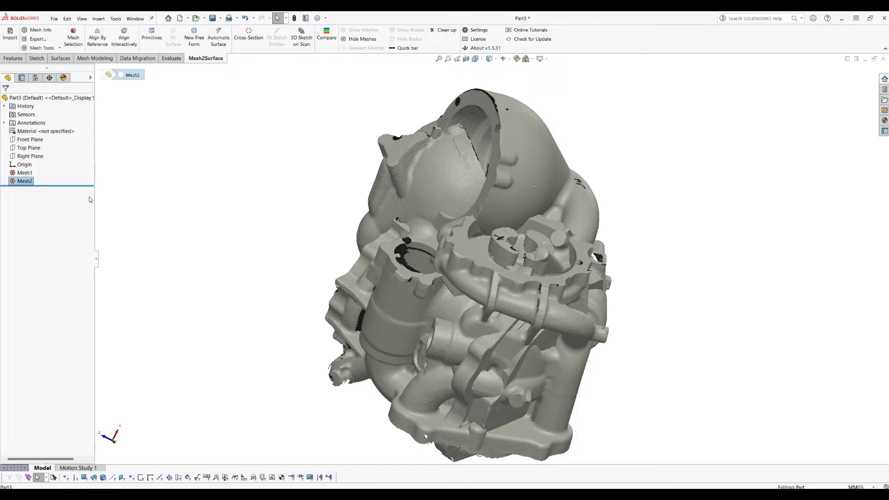
With Align Interactively, drag Mesh2 to the left and rotate it toward Mesh1's orientation
{"action": "left_click", "coordinate": [125, 39]}
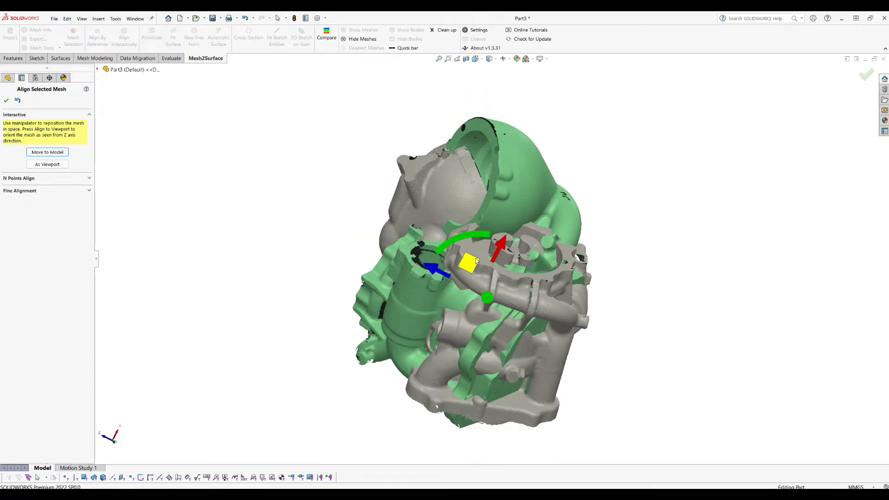
{"action": "left_click_drag", "start_coordinate": [451, 258], "coordinate": [188, 208]}
{"action": "scroll", "coordinate": [477, 268], "scroll_direction": "down", "scroll_amount": 3}
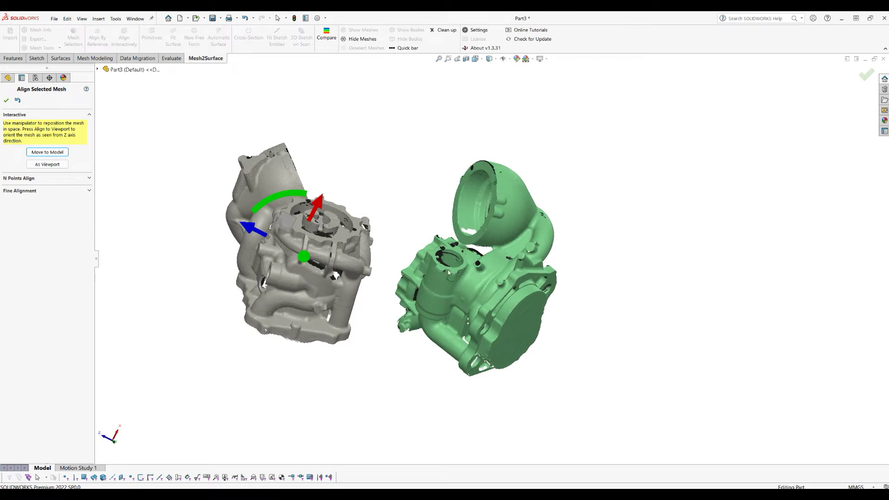
{"action": "middle_click_drag", "start_coordinate": [406, 281], "coordinate": [412, 301]}
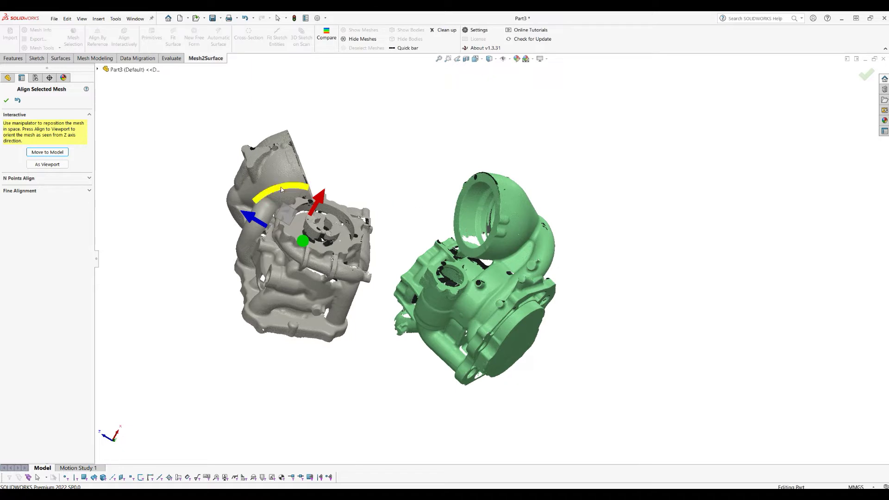
{"action": "left_click_drag", "start_coordinate": [281, 189], "coordinate": [361, 205]}
{"action": "middle_click_drag", "start_coordinate": [355, 259], "coordinate": [344, 304]}
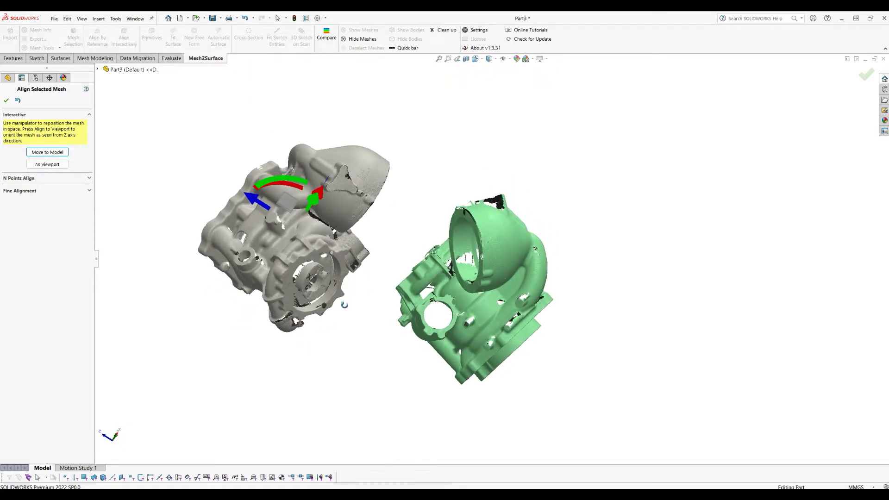
{"action": "left_click_drag", "start_coordinate": [245, 188], "coordinate": [814, 323]}
{"action": "middle_click_drag", "start_coordinate": [435, 239], "coordinate": [356, 332]}
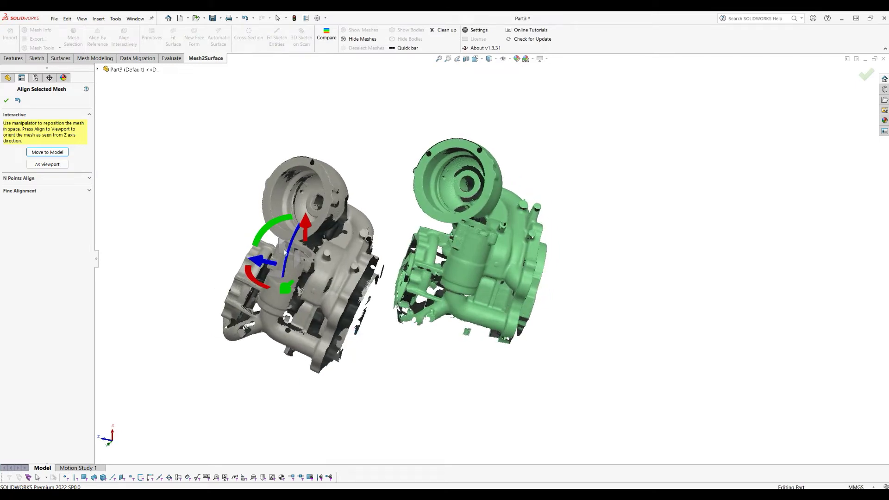
Switch to N Points Align and pick the first two points on the grey and green meshes
{"action": "left_click", "coordinate": [22, 179]}
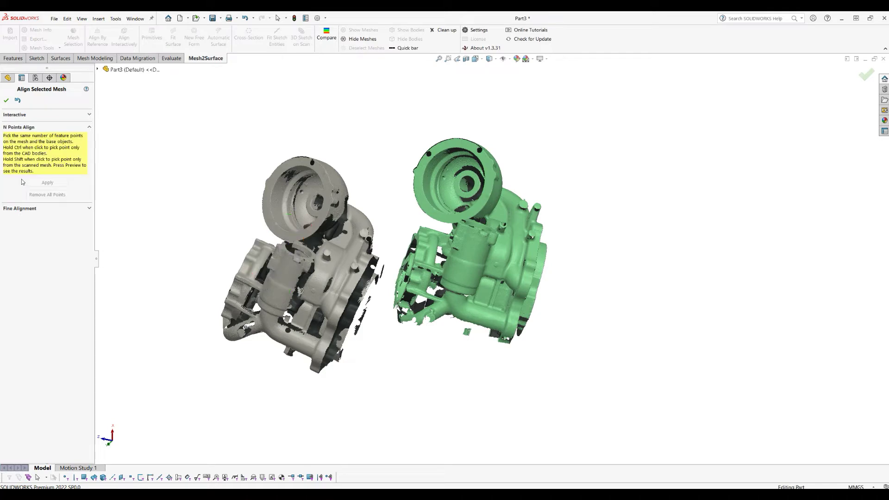
{"action": "scroll", "coordinate": [241, 272], "scroll_direction": "down", "scroll_amount": 2}
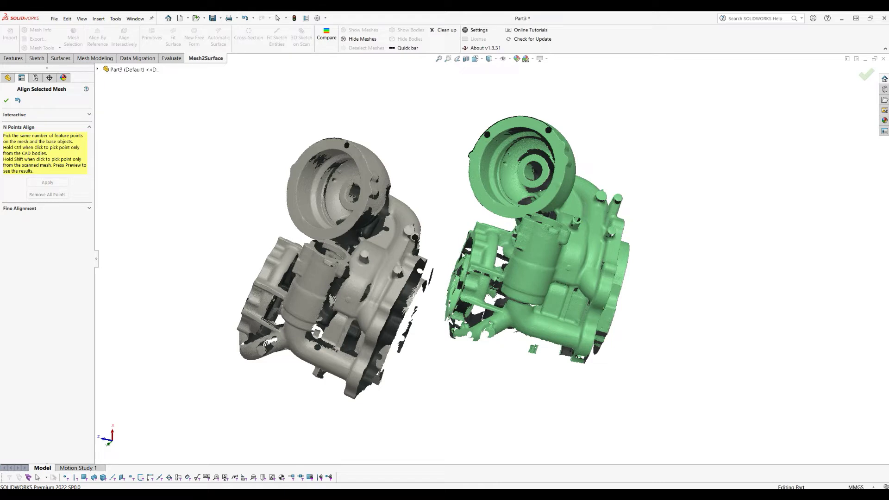
{"action": "middle_click_drag", "start_coordinate": [479, 256], "coordinate": [453, 278]}
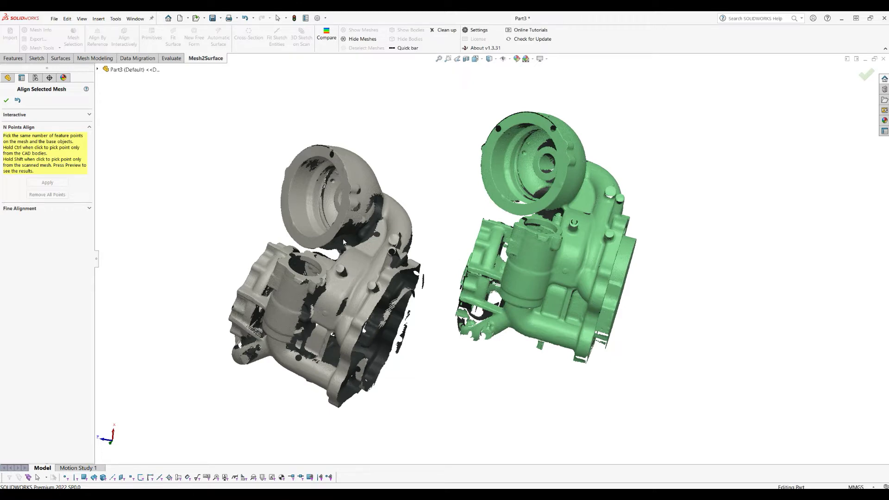
{"action": "left_click", "coordinate": [340, 270]}
{"action": "left_click", "coordinate": [373, 285]}
{"action": "left_click", "coordinate": [609, 235]}
Pick matching point pairs 3 and 4 on the grey and green meshes
{"action": "middle_click_drag", "start_coordinate": [373, 286], "coordinate": [380, 243]}
{"action": "left_click", "coordinate": [377, 239]}
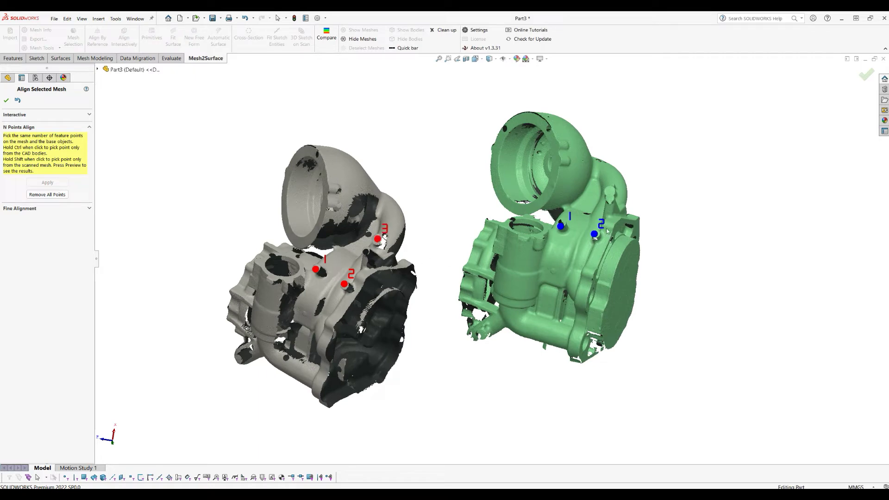
{"action": "middle_click_drag", "start_coordinate": [608, 211], "coordinate": [563, 224]}
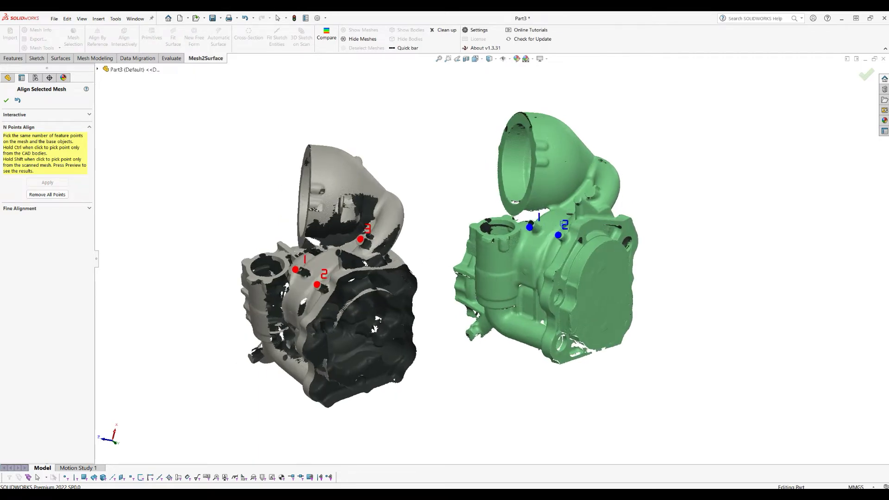
{"action": "left_click", "coordinate": [591, 193]}
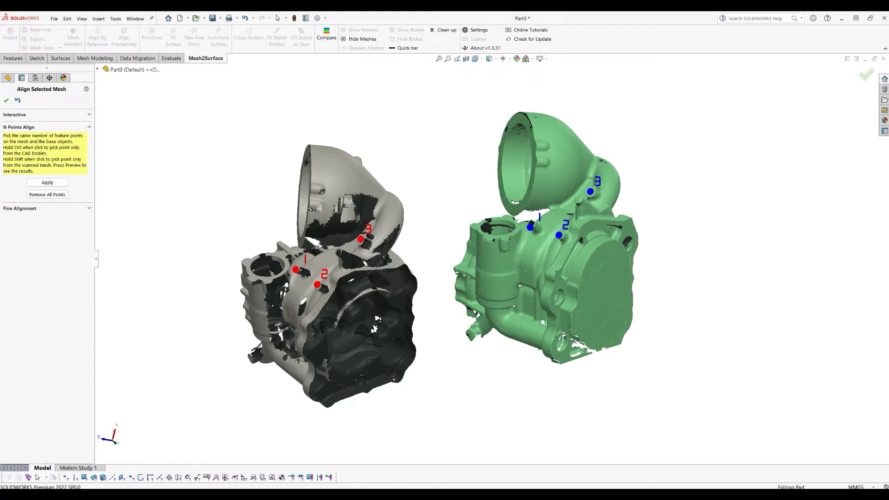
{"action": "middle_click_drag", "start_coordinate": [379, 325], "coordinate": [369, 141]}
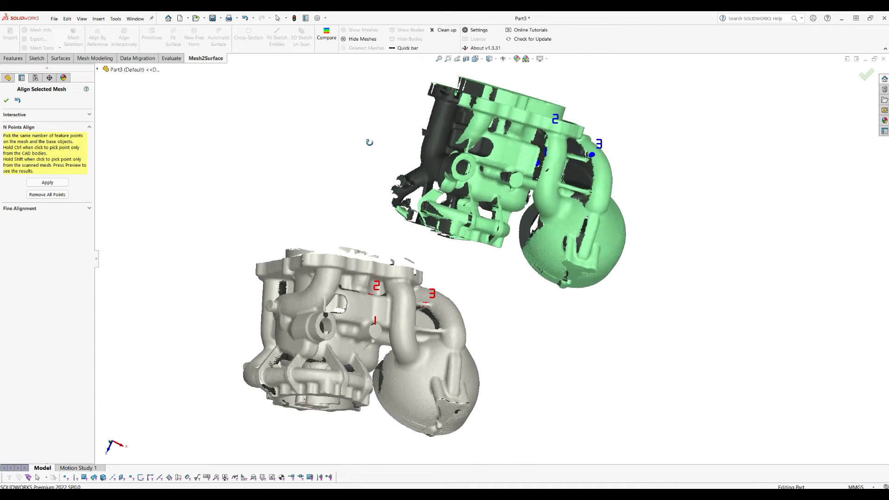
{"action": "left_click", "coordinate": [497, 112]}
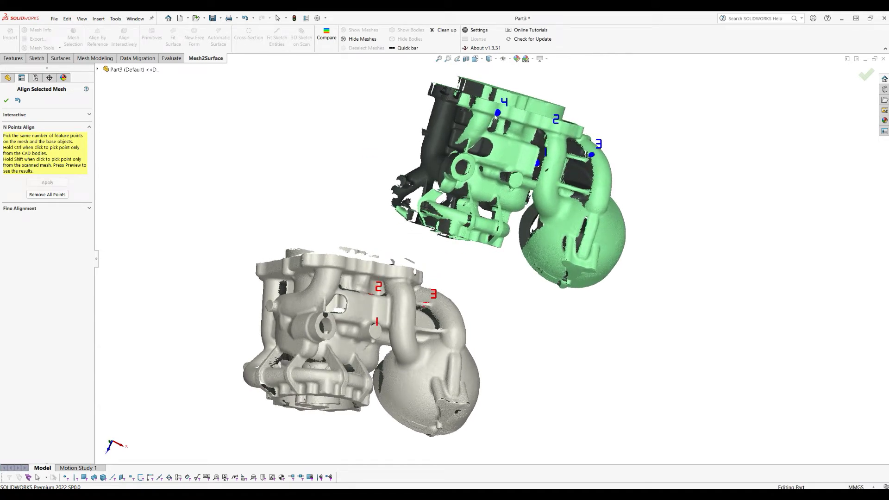
{"action": "left_click", "coordinate": [345, 267]}
Pick the fifth point pair and apply, snapping Mesh2 onto Mesh1
{"action": "left_click", "coordinate": [375, 331]}
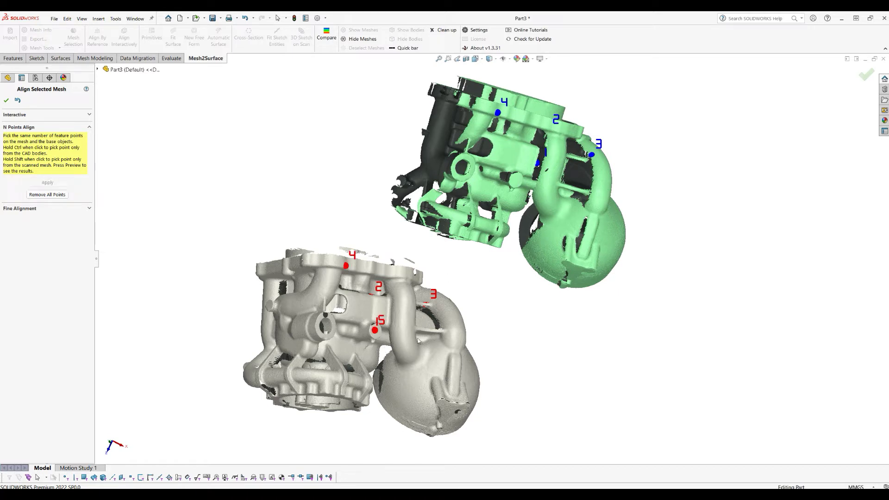
{"action": "left_click", "coordinate": [517, 182]}
{"action": "middle_click_drag", "start_coordinate": [511, 288], "coordinate": [470, 291]}
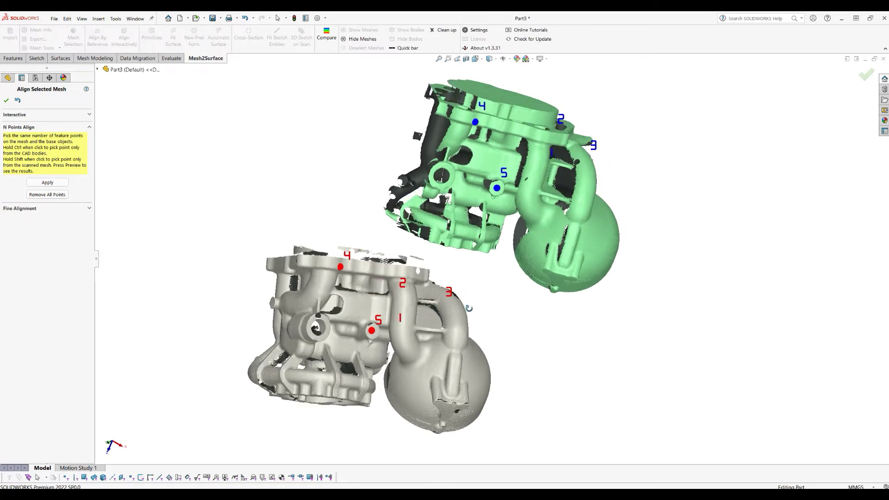
{"action": "middle_click_drag", "start_coordinate": [469, 308], "coordinate": [476, 317]}
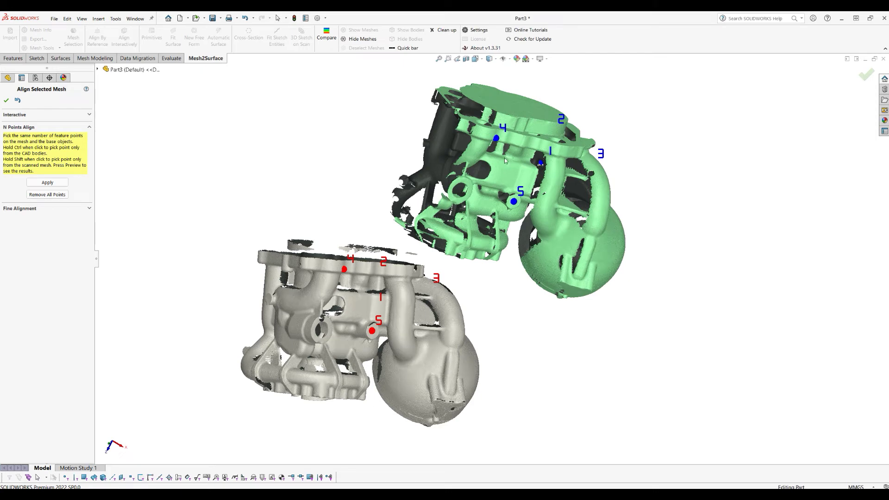
{"action": "left_click", "coordinate": [62, 186]}
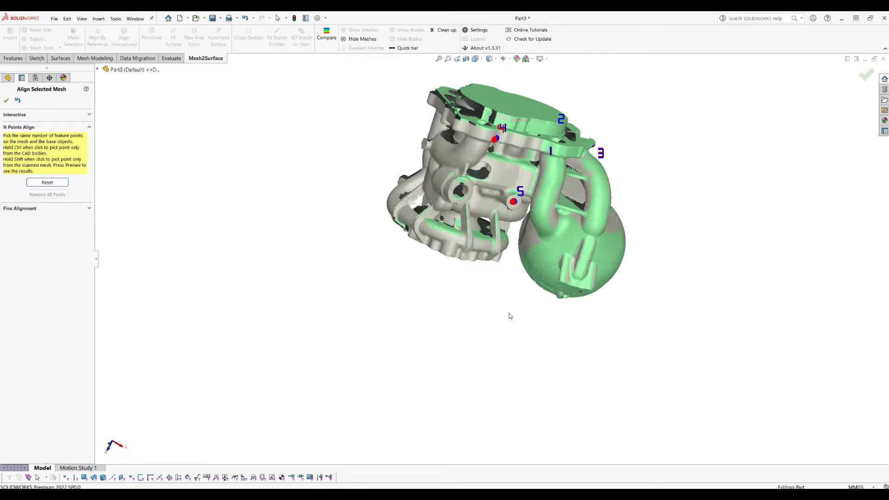
Check the overlaid scans' top face, then expand Fine Alignment showing a 1.00mm search tolerance
{"action": "mouse_move", "coordinate": [510, 316]}
{"action": "middle_mouse_down"}
{"action": "mouse_move", "coordinate": [553, 315]}
{"action": "mouse_move", "coordinate": [533, 287]}
{"action": "mouse_move", "coordinate": [544, 286]}
{"action": "mouse_move", "coordinate": [644, 306]}
{"action": "mouse_move", "coordinate": [542, 260]}
{"action": "middle_mouse_up"}
{"action": "scroll", "coordinate": [512, 278], "scroll_direction": "down", "scroll_amount": 5}
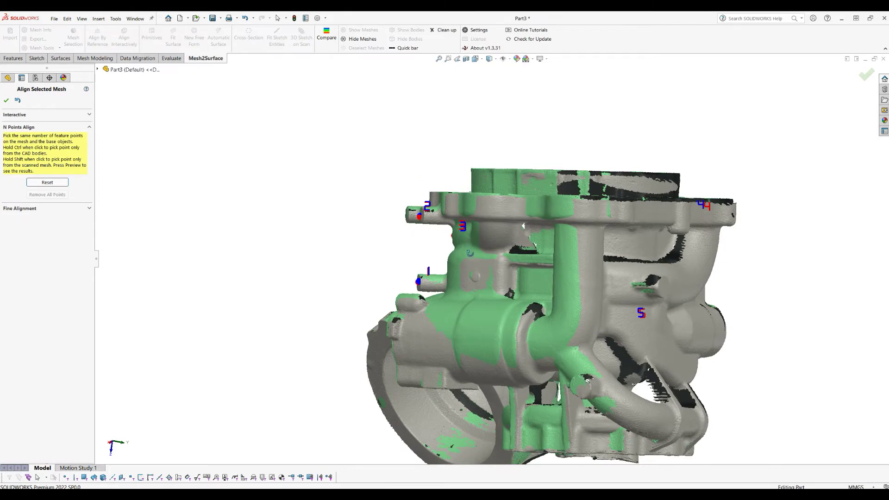
{"action": "middle_click_drag", "start_coordinate": [470, 253], "coordinate": [433, 227]}
{"action": "scroll", "coordinate": [416, 215], "scroll_direction": "down", "scroll_amount": 3}
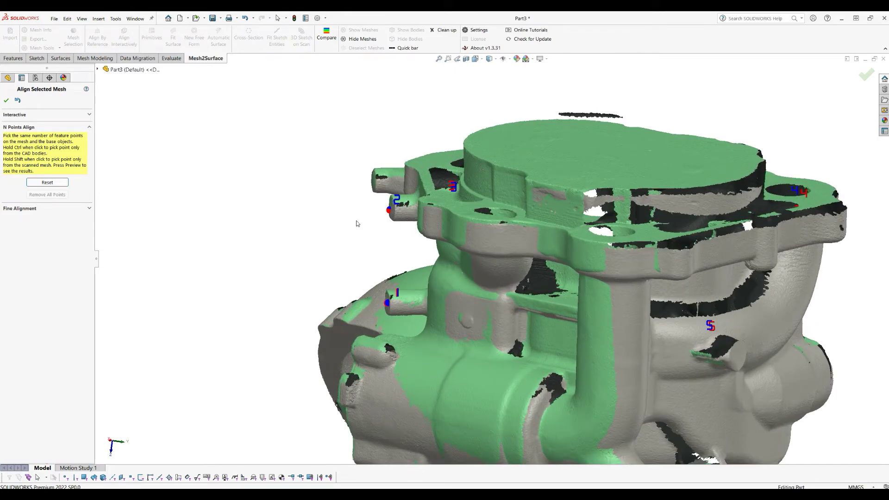
{"action": "scroll", "coordinate": [291, 199], "scroll_direction": "up", "scroll_amount": 2}
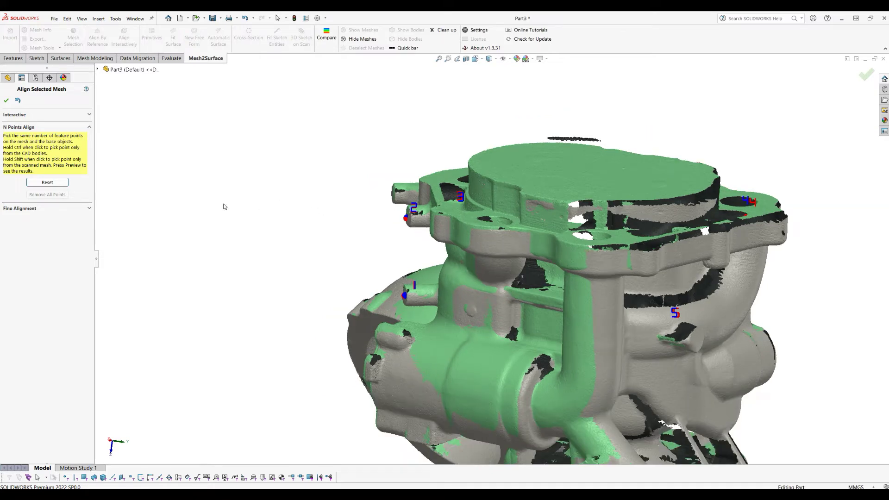
{"action": "left_click", "coordinate": [33, 211]}
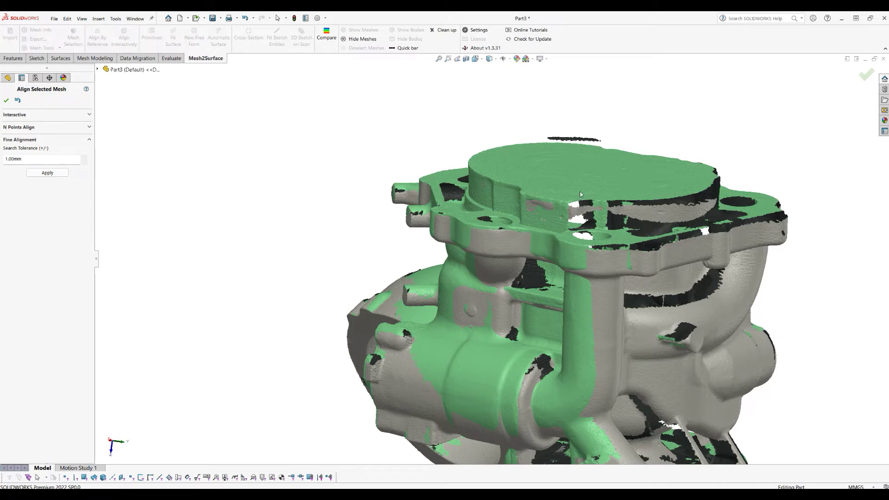
Run a best-fit fine alignment at 3 mm search tolerance and check the fit
{"action": "left_click_drag", "start_coordinate": [22, 158], "coordinate": [7, 159]}
{"action": "type", "text": "3"}
{"action": "left_click", "coordinate": [47, 172]}
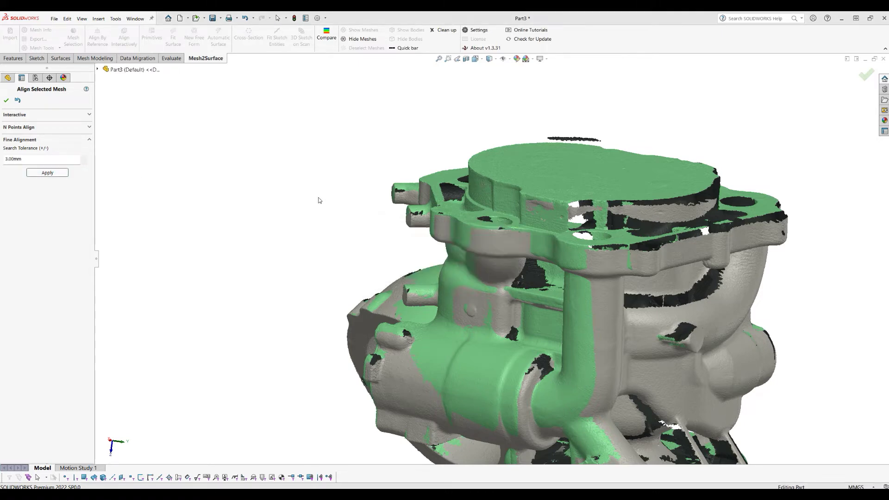
{"action": "scroll", "coordinate": [689, 266], "scroll_direction": "down", "scroll_amount": 3}
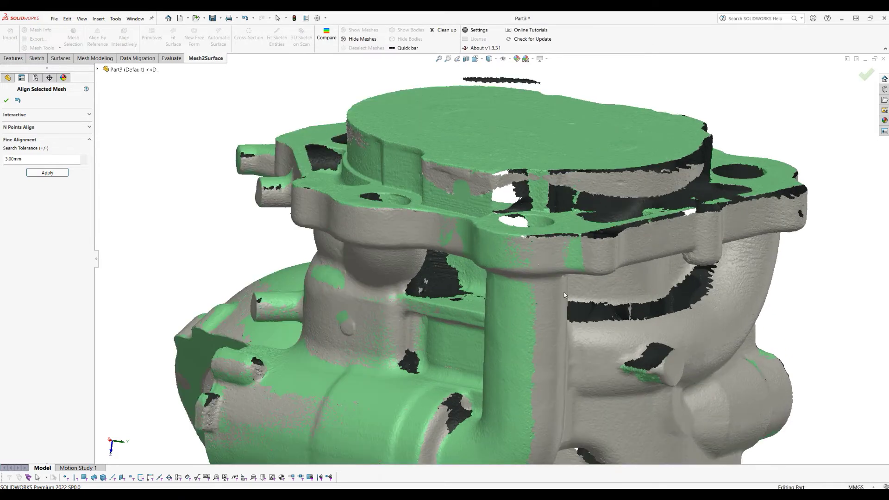
{"action": "middle_click_drag", "start_coordinate": [549, 324], "coordinate": [542, 290]}
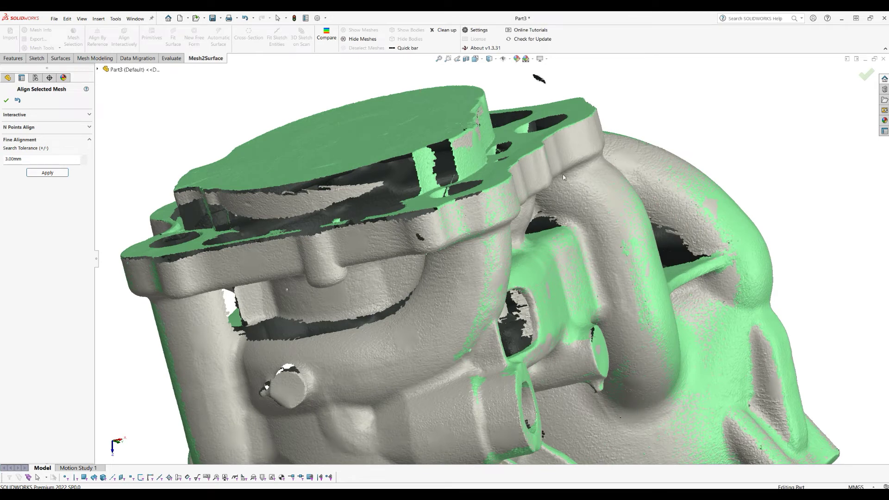
Rerun the best fit at 1 mm tolerance, inspect the result, and accept the alignment
{"action": "left_click_drag", "start_coordinate": [28, 159], "coordinate": [2, 164]}
{"action": "type", "text": "1"}
{"action": "left_click", "coordinate": [47, 172]}
{"action": "middle_click_drag", "start_coordinate": [514, 238], "coordinate": [547, 258]}
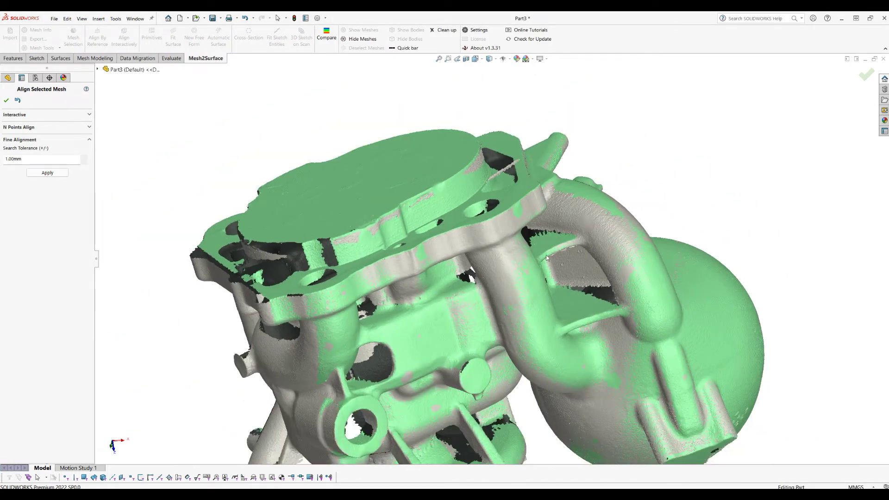
{"action": "middle_click_drag", "start_coordinate": [408, 262], "coordinate": [388, 283]}
{"action": "left_click", "coordinate": [6, 100]}
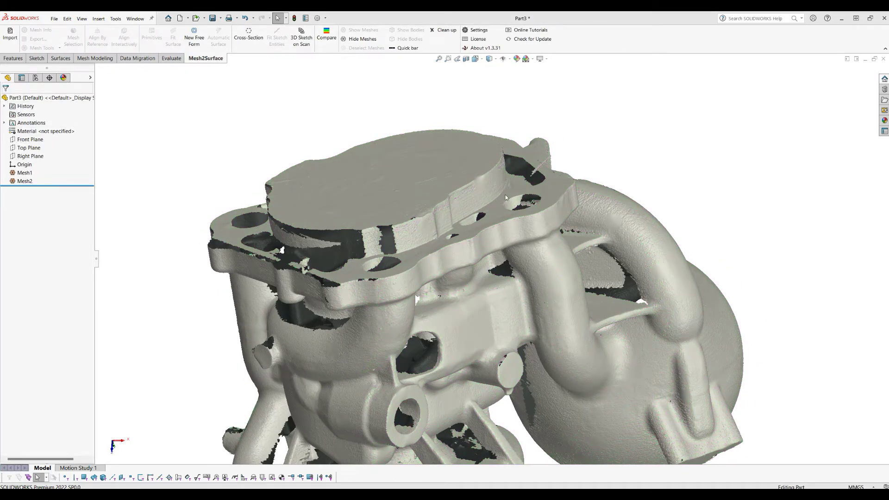
{"action": "middle_click_drag", "start_coordinate": [471, 252], "coordinate": [468, 243]}
{"action": "scroll", "coordinate": [467, 237], "scroll_direction": "up", "scroll_amount": 3}
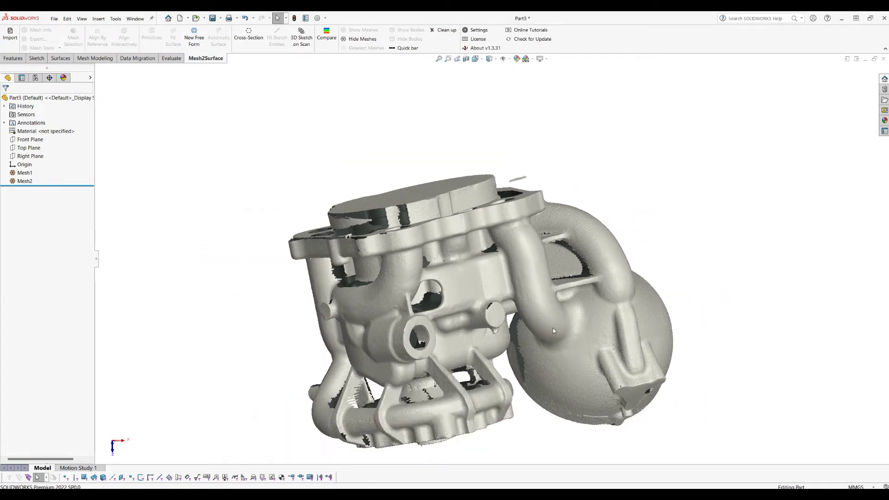
{"action": "right_click", "coordinate": [19, 182]}
{"action": "left_click", "coordinate": [29, 168]}
{"action": "middle_click_drag", "start_coordinate": [485, 330], "coordinate": [470, 320]}
{"action": "right_click", "coordinate": [23, 181]}
{"action": "left_click", "coordinate": [28, 170]}
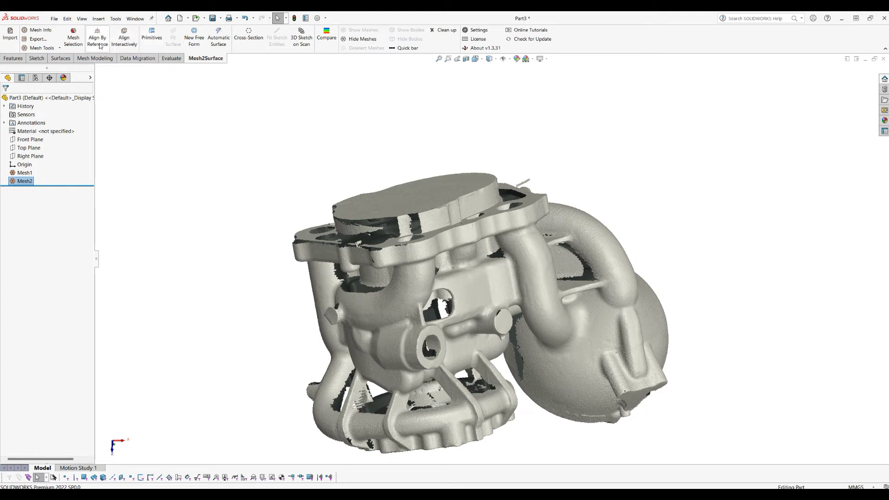
{"action": "middle_click_drag", "start_coordinate": [545, 363], "coordinate": [546, 376]}
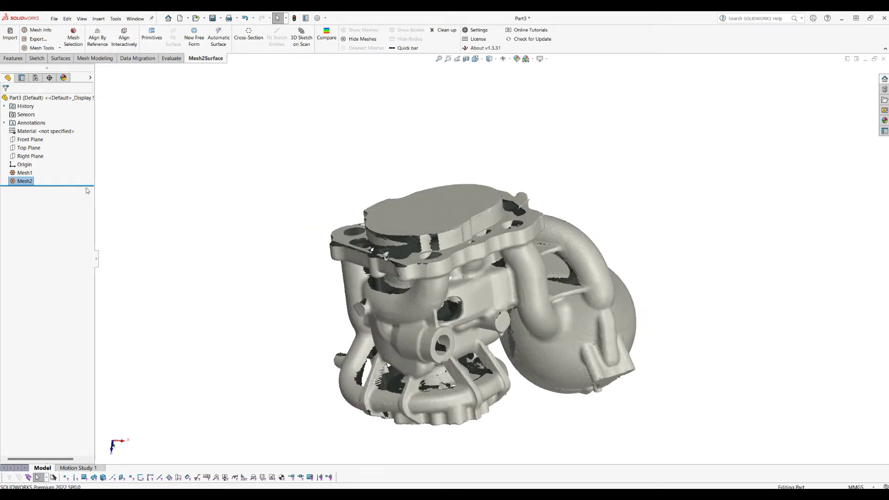
{"action": "left_click", "coordinate": [26, 173]}
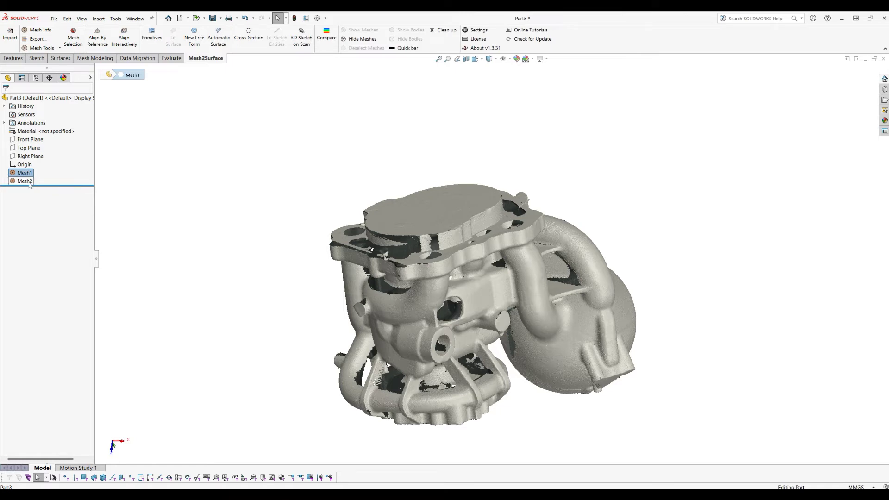
{"action": "left_click", "coordinate": [29, 184], "text": "ctrl"}
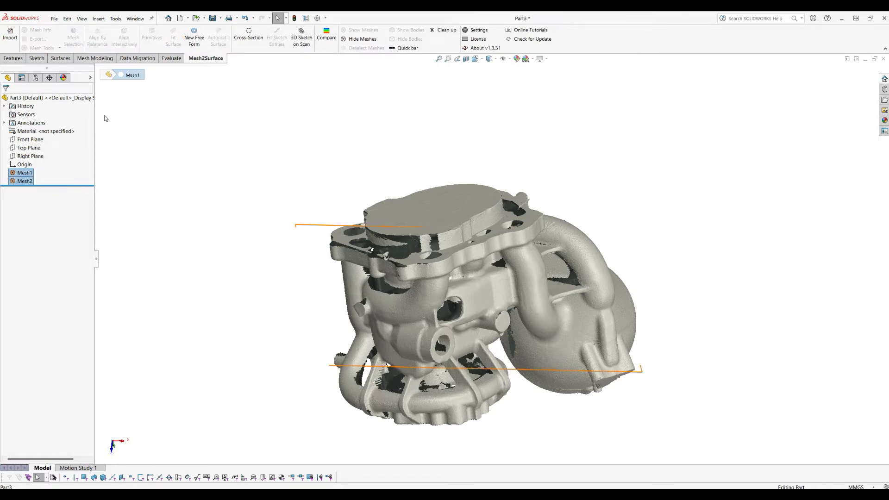
Combine Mesh1 and Mesh2 into a single Mesh3
{"action": "right_click", "coordinate": [27, 185]}
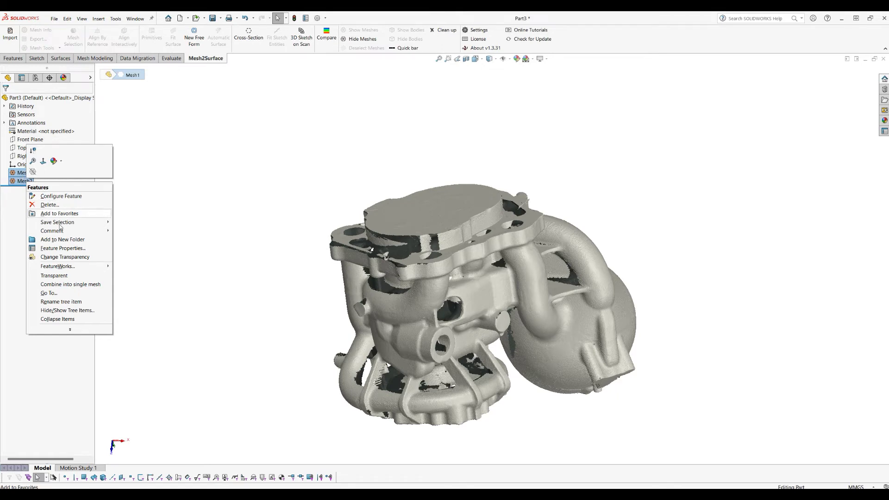
{"action": "left_click", "coordinate": [85, 288]}
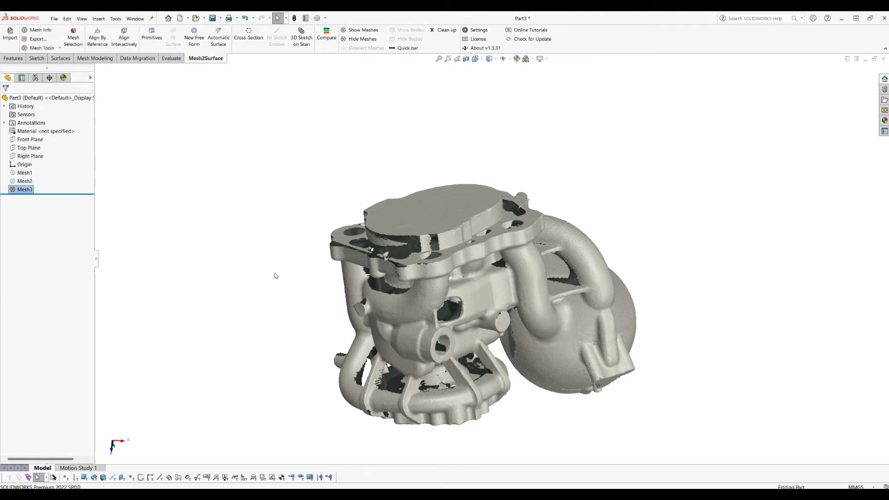
{"action": "middle_click_drag", "start_coordinate": [338, 273], "coordinate": [463, 314]}
{"action": "scroll", "coordinate": [484, 329], "scroll_direction": "down", "scroll_amount": 3}
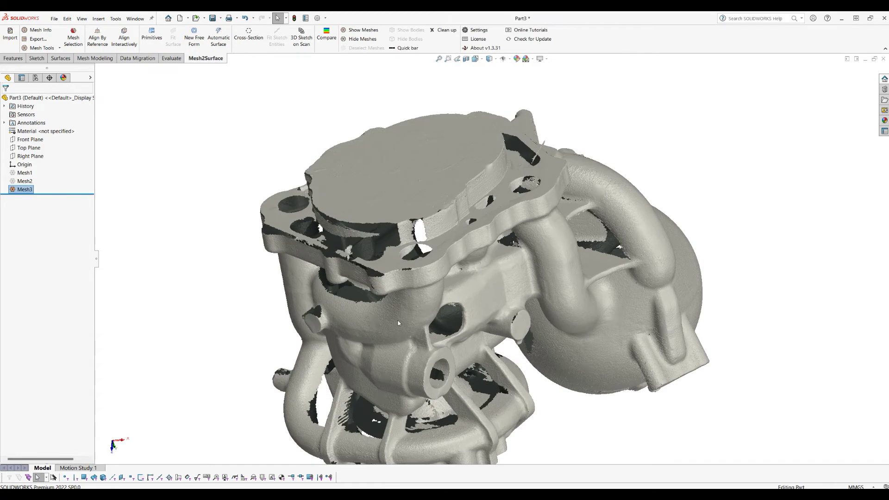
{"action": "middle_click_drag", "start_coordinate": [395, 364], "coordinate": [474, 353]}
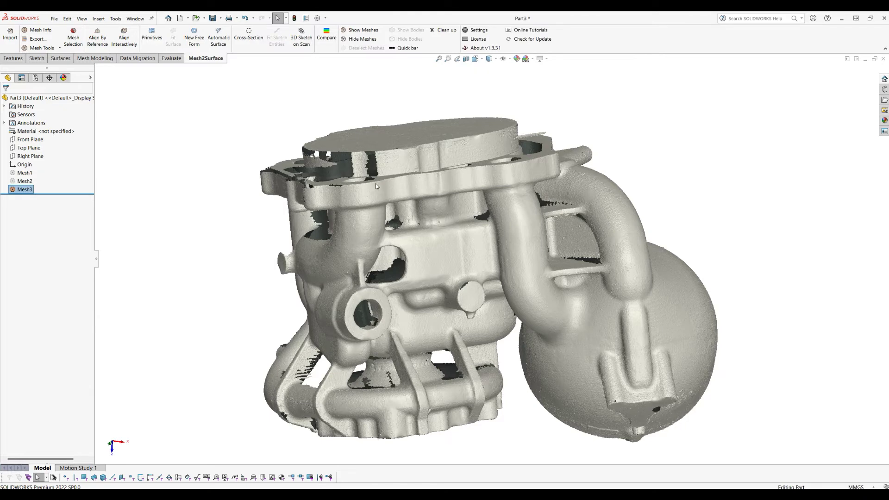
Delete the original Mesh1 and Mesh2, confirming the deletion
{"action": "left_click", "coordinate": [28, 182]}
{"action": "left_click", "coordinate": [23, 173], "text": "ctrl"}
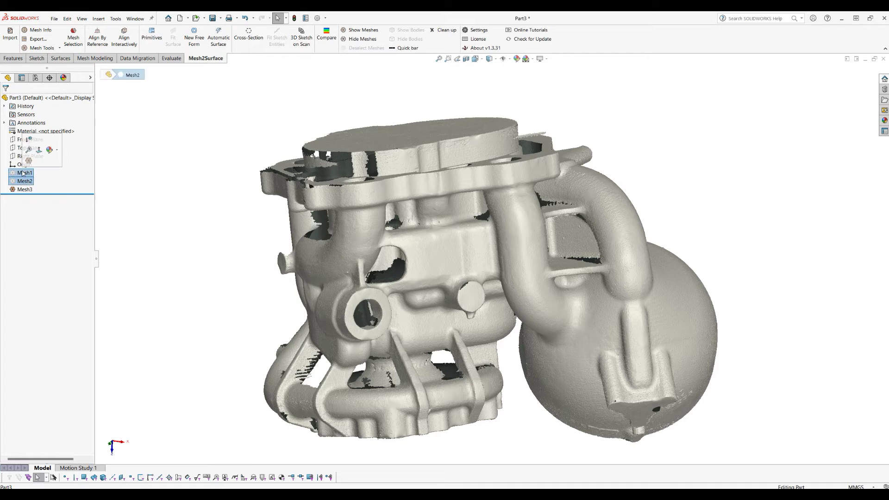
{"action": "right_click", "coordinate": [23, 173]}
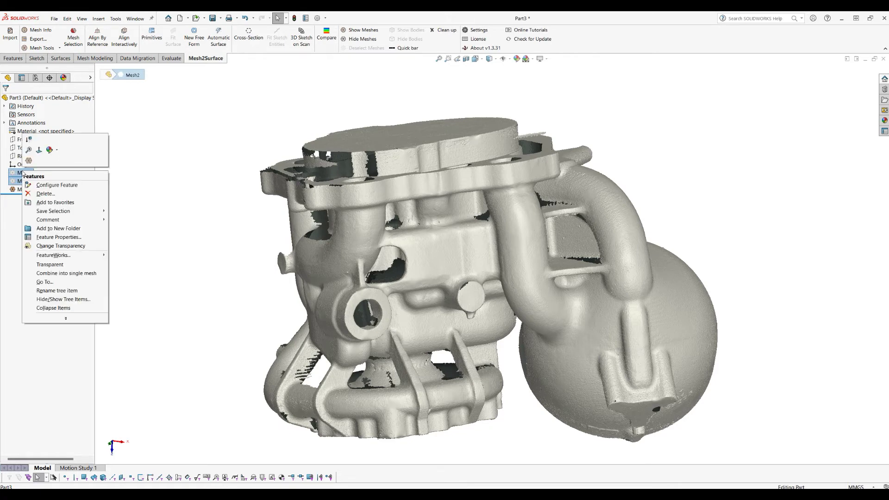
{"action": "left_click", "coordinate": [45, 194]}
{"action": "left_click", "coordinate": [501, 211]}
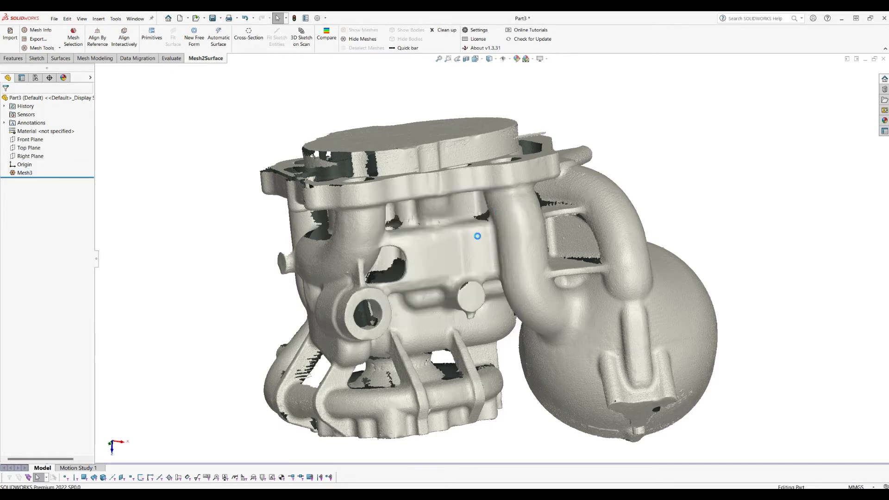
{"action": "middle_click_drag", "start_coordinate": [347, 250], "coordinate": [519, 279]}
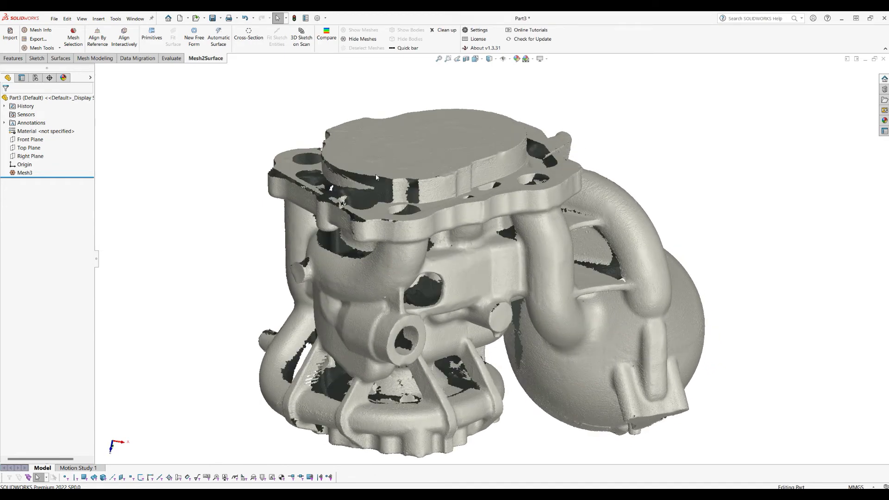
Import scan3.stl in millimetres as Mesh4, then pick an option from Mesh4's context menu
{"action": "left_click", "coordinate": [11, 36]}
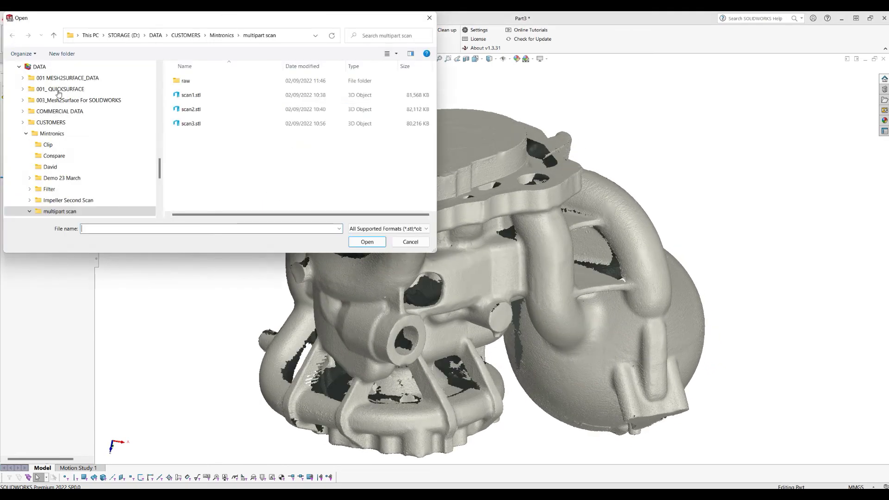
{"action": "double_click", "coordinate": [191, 123]}
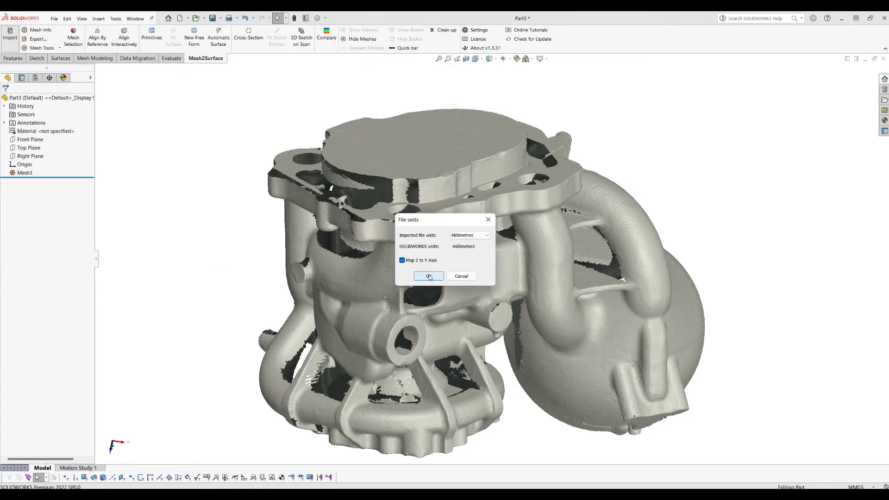
{"action": "left_click", "coordinate": [428, 276]}
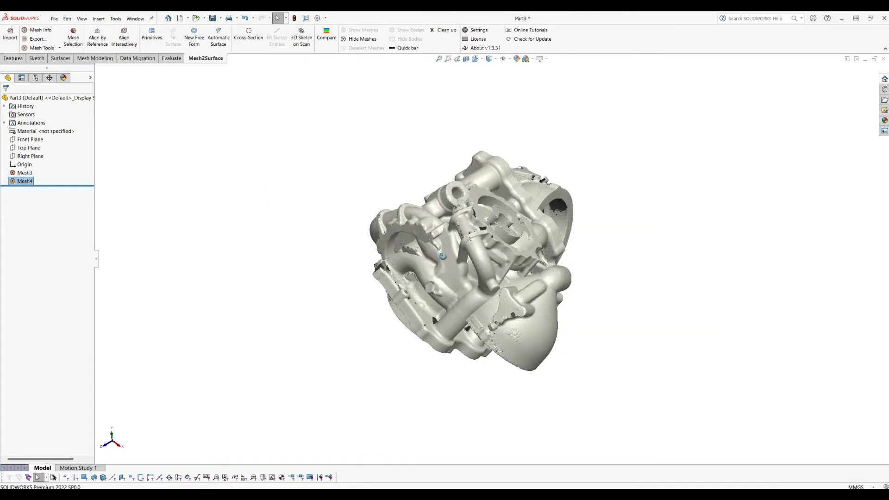
{"action": "right_click", "coordinate": [21, 182]}
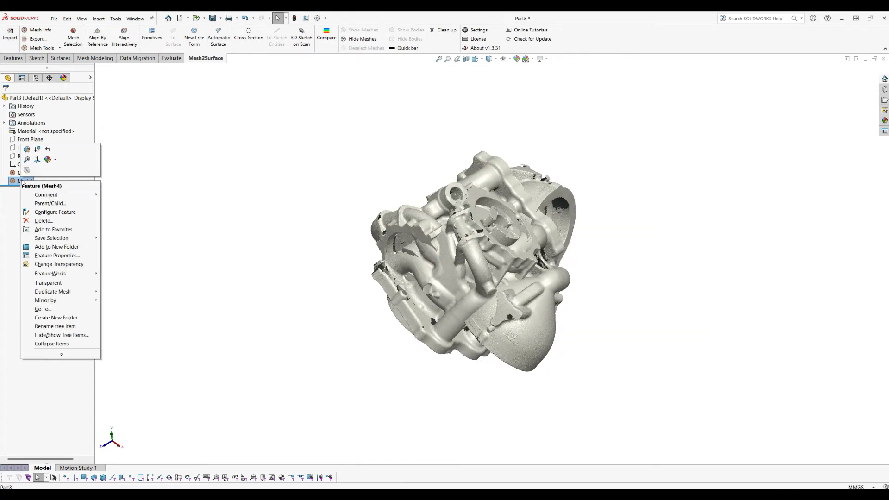
{"action": "left_click", "coordinate": [15, 196]}
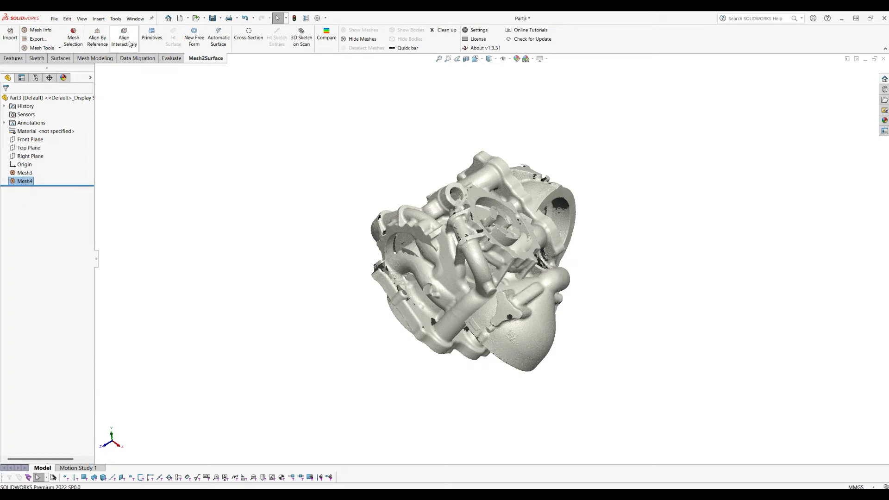
Pull the grey Mesh4 scan away from Mesh3, up and to the left
{"action": "left_click", "coordinate": [124, 40]}
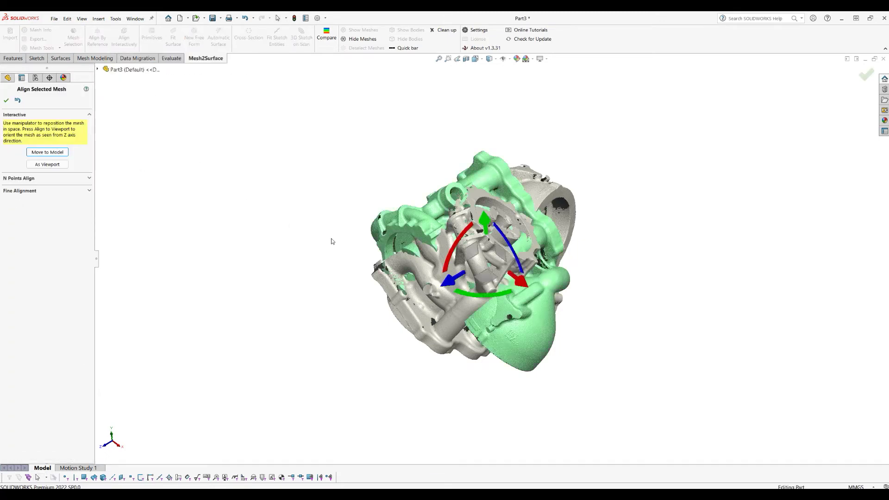
{"action": "left_click_drag", "start_coordinate": [408, 270], "coordinate": [237, 320]}
{"action": "middle_click_drag", "start_coordinate": [236, 319], "coordinate": [345, 236]}
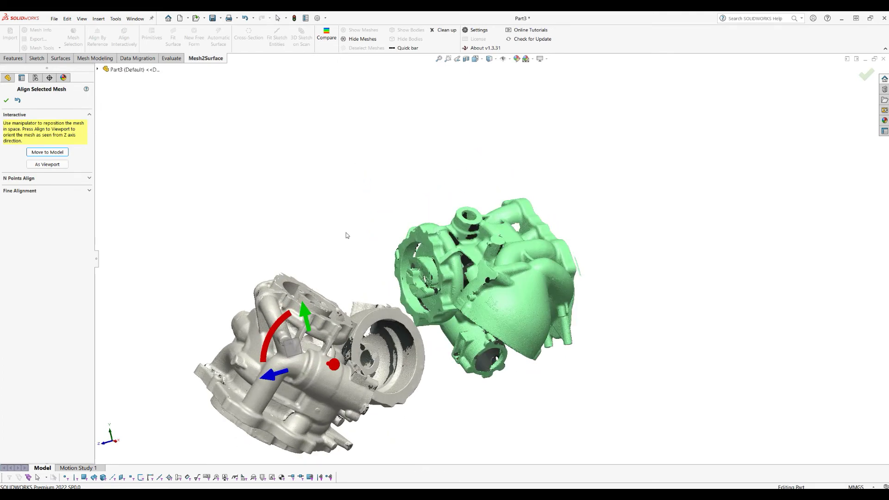
{"action": "left_click_drag", "start_coordinate": [293, 347], "coordinate": [253, 230]}
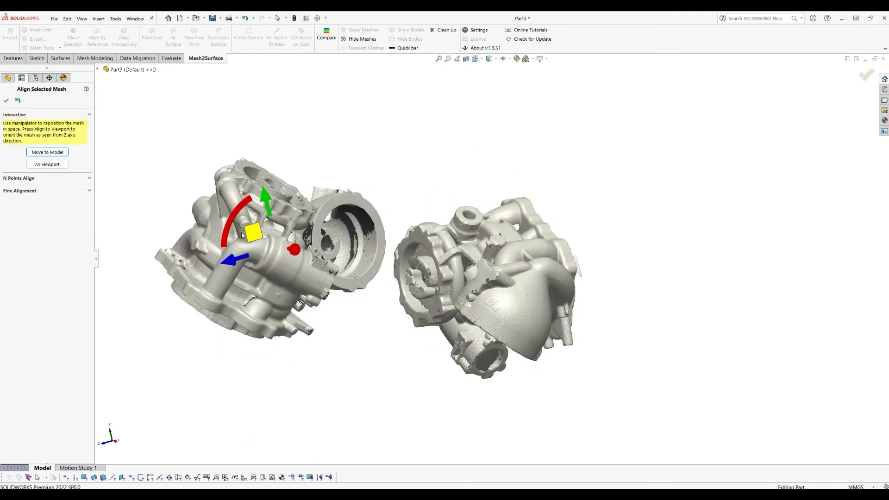
{"action": "middle_click_drag", "start_coordinate": [322, 302], "coordinate": [346, 201]}
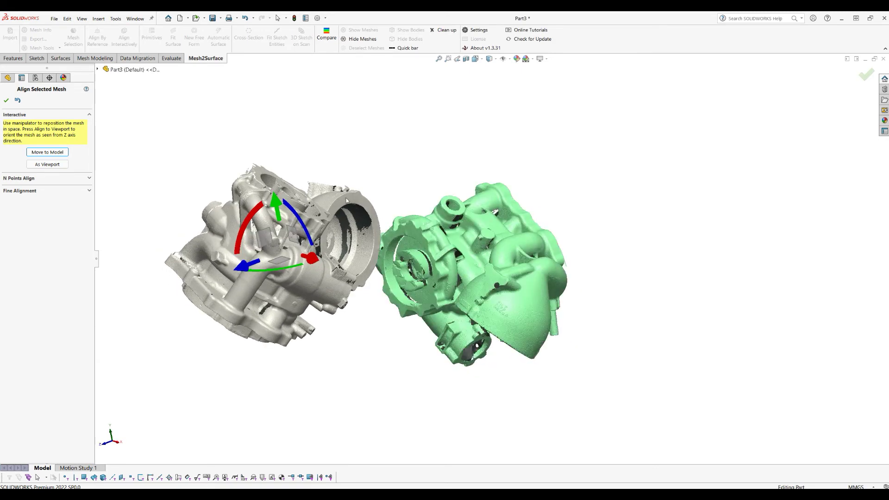
Rotate the grey scan roughly to the green mesh's orientation and shift it further left
{"action": "left_click_drag", "start_coordinate": [301, 227], "coordinate": [326, 320]}
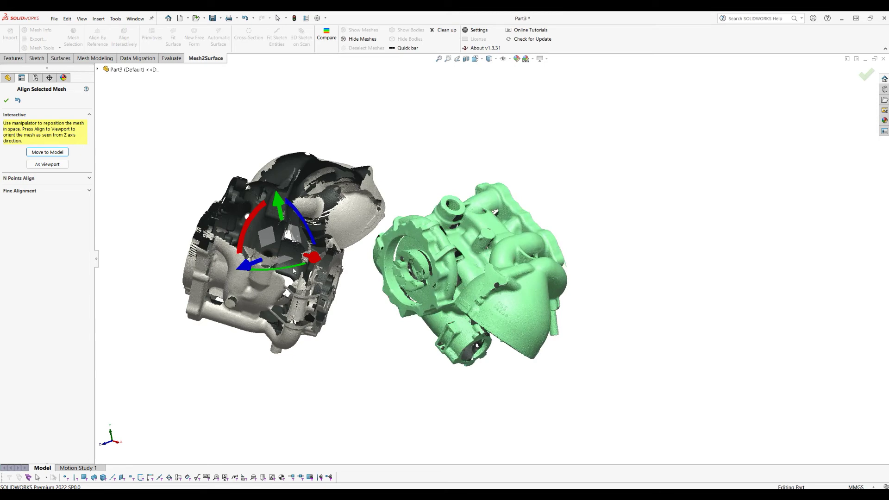
{"action": "left_click_drag", "start_coordinate": [276, 274], "coordinate": [109, 277]}
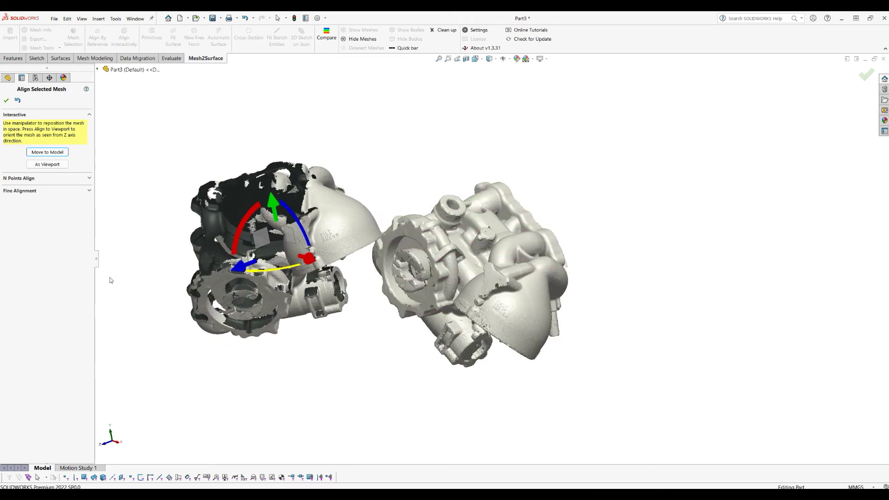
{"action": "middle_click_drag", "start_coordinate": [327, 341], "coordinate": [300, 289]}
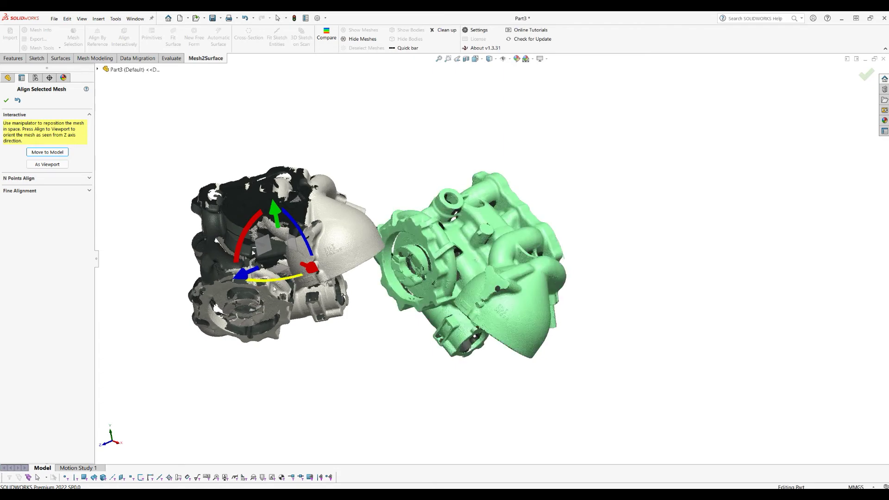
{"action": "left_click_drag", "start_coordinate": [274, 288], "coordinate": [318, 261]}
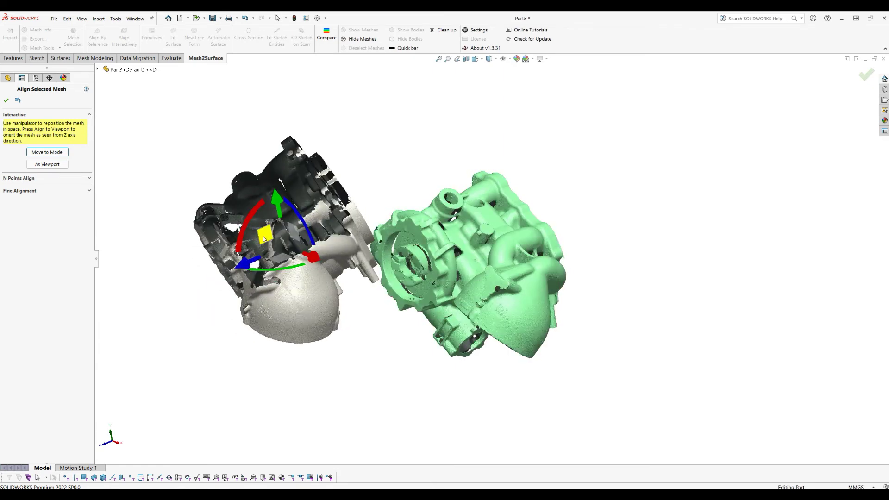
{"action": "left_click_drag", "start_coordinate": [264, 239], "coordinate": [220, 234]}
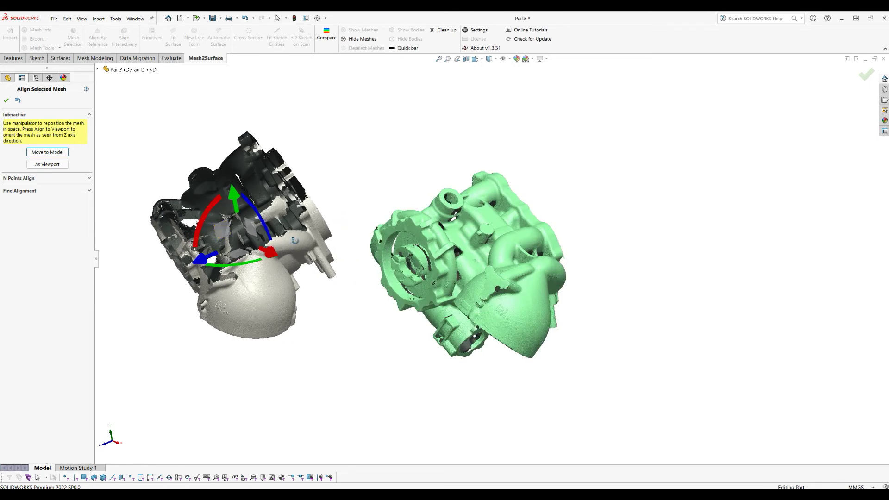
{"action": "middle_click_drag", "start_coordinate": [294, 240], "coordinate": [229, 201]}
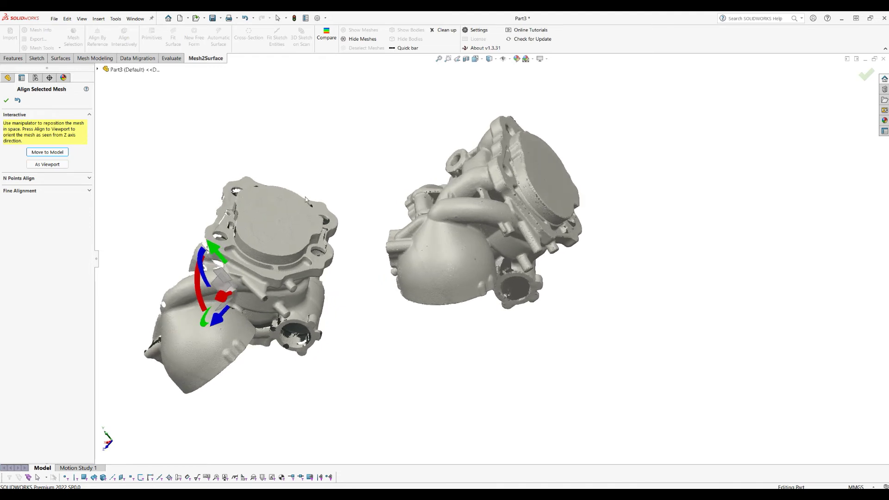
{"action": "left_click", "coordinate": [18, 178]}
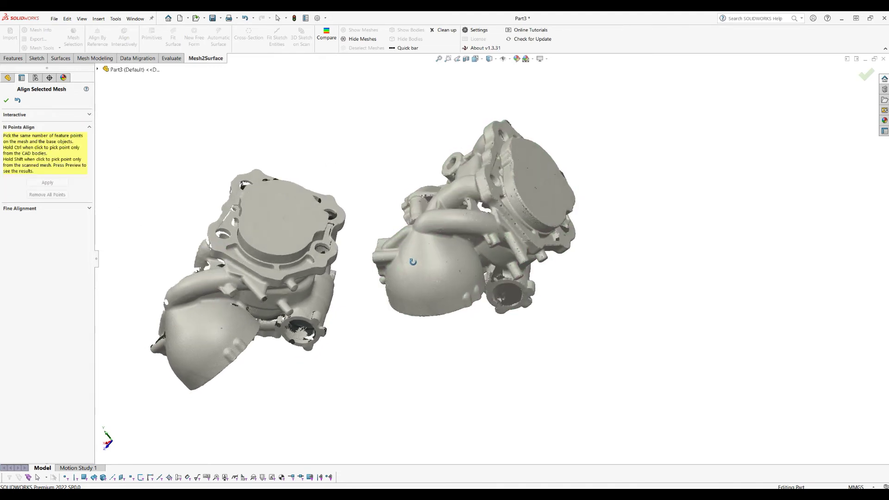
Pick the first matching feature points on the grey scan and the green mesh
{"action": "scroll", "coordinate": [333, 225], "scroll_direction": "down", "scroll_amount": 5}
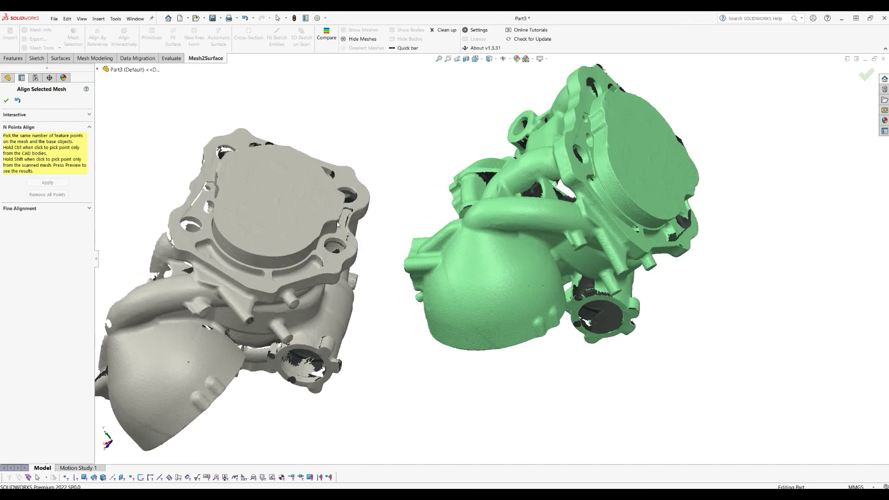
{"action": "left_click", "coordinate": [337, 222]}
{"action": "middle_click_drag", "start_coordinate": [645, 215], "coordinate": [639, 195]}
{"action": "left_click", "coordinate": [631, 190]}
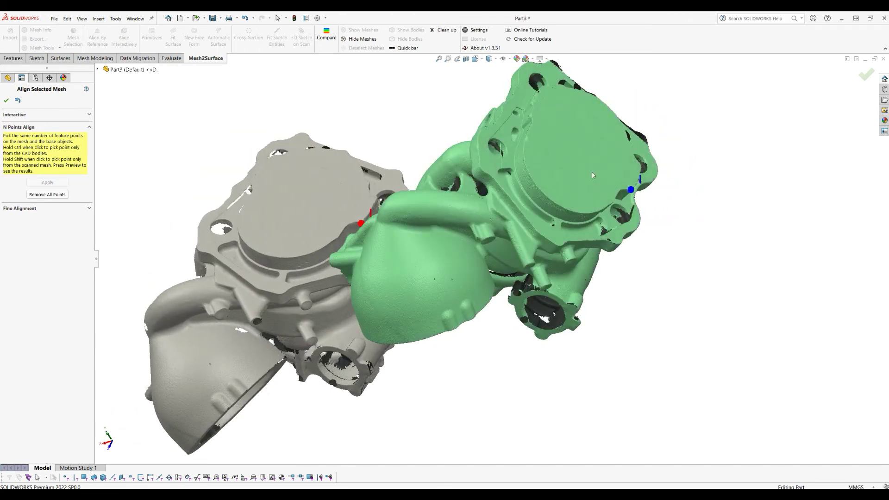
{"action": "middle_click_drag", "start_coordinate": [521, 212], "coordinate": [493, 234]}
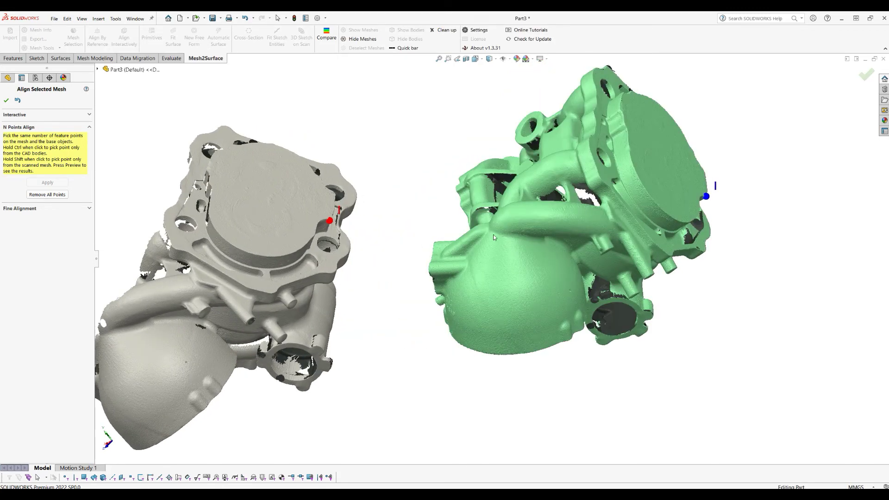
{"action": "middle_click_drag", "start_coordinate": [202, 296], "coordinate": [176, 324]}
{"action": "left_click", "coordinate": [103, 332]}
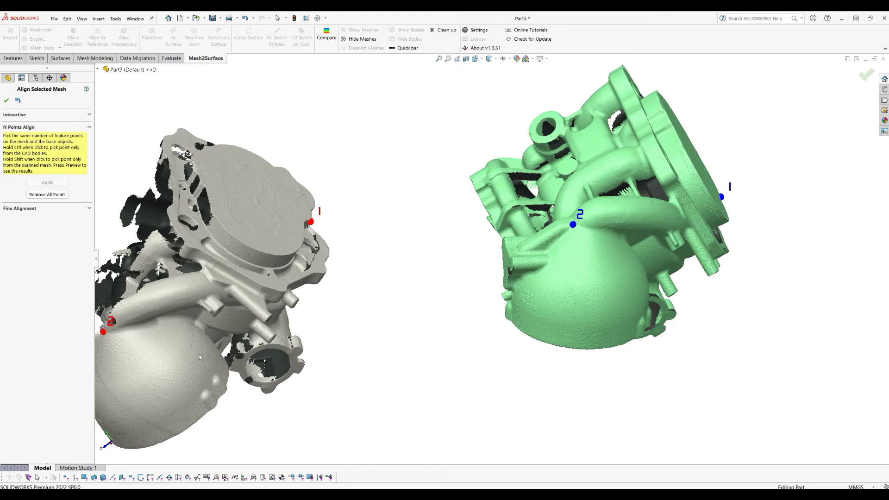
{"action": "middle_click_drag", "start_coordinate": [485, 319], "coordinate": [463, 250]}
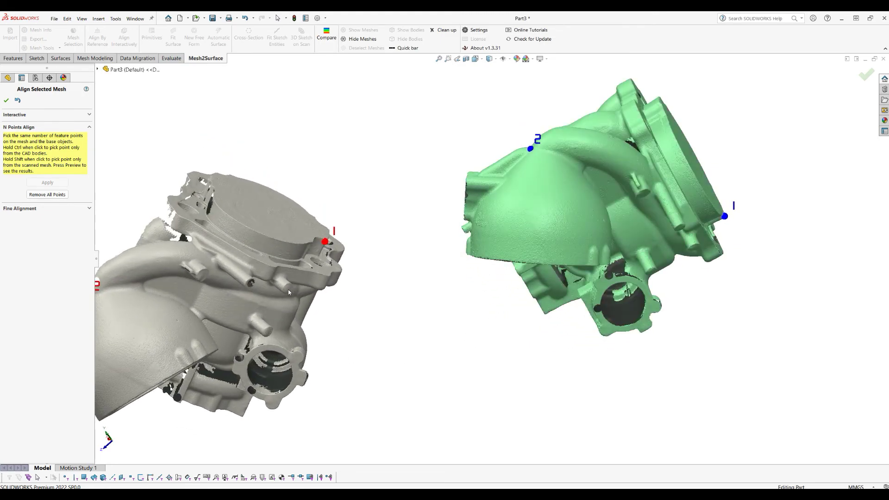
{"action": "left_click", "coordinate": [692, 249]}
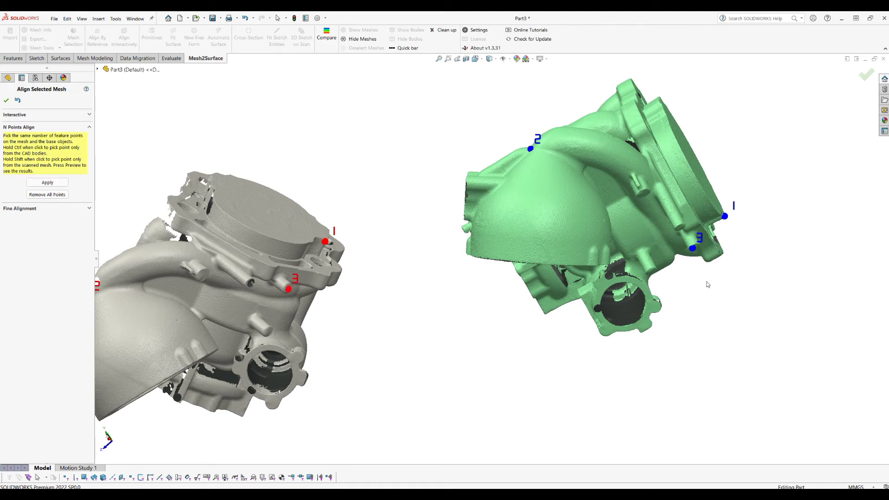
Pick the remaining point pairs through the fifth and apply the five-point alignment
{"action": "left_click", "coordinate": [267, 332]}
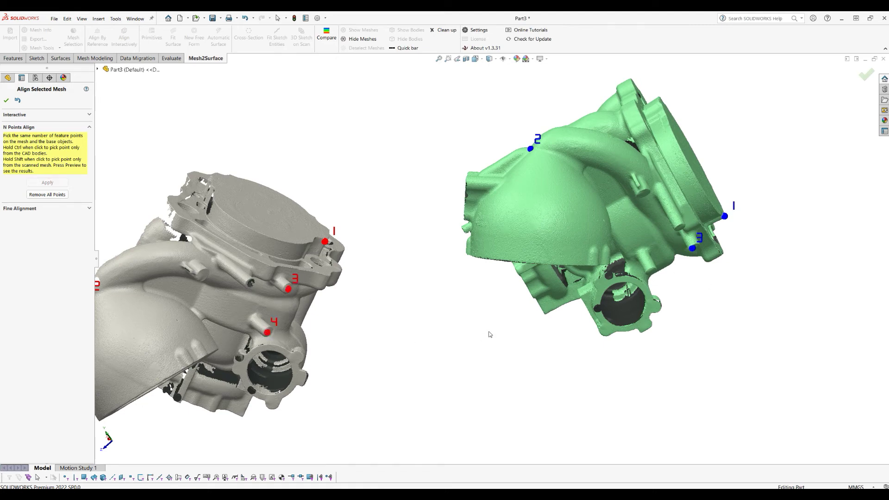
{"action": "left_click", "coordinate": [650, 271]}
{"action": "middle_click_drag", "start_coordinate": [479, 296], "coordinate": [522, 221]}
{"action": "left_click", "coordinate": [210, 95]}
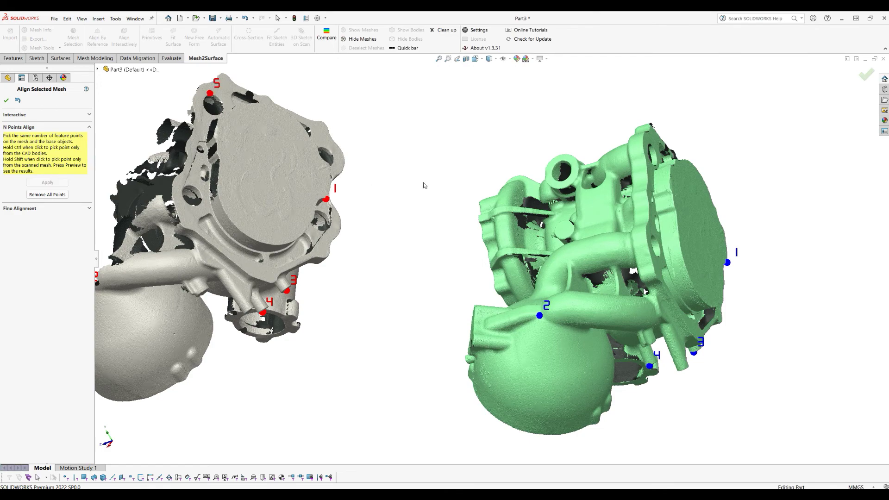
{"action": "left_click", "coordinate": [618, 145]}
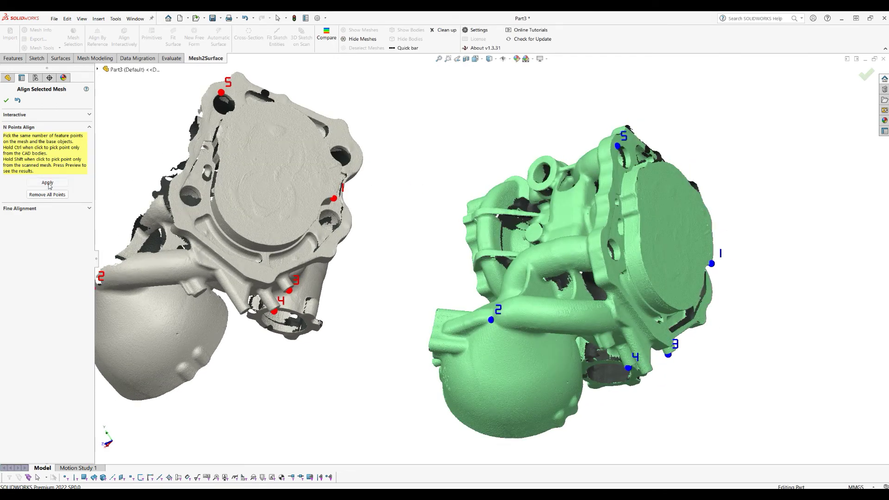
{"action": "left_click", "coordinate": [48, 183]}
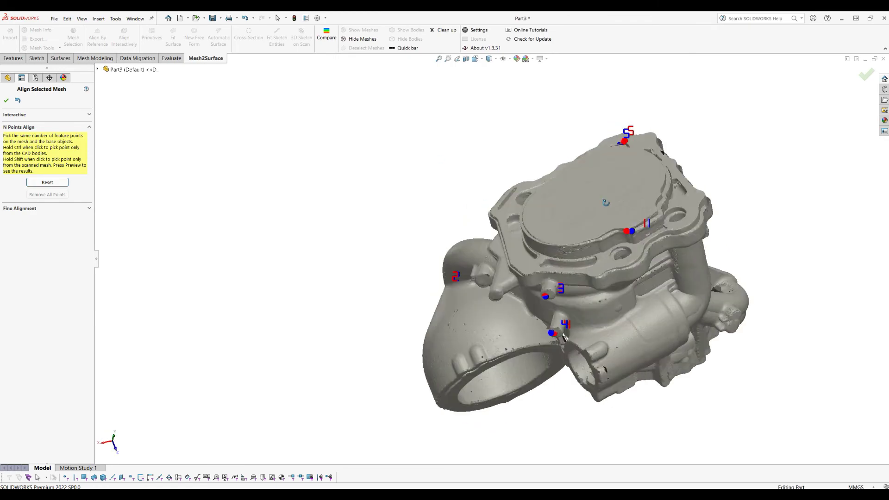
{"action": "scroll", "coordinate": [563, 337], "scroll_direction": "down", "scroll_amount": 6}
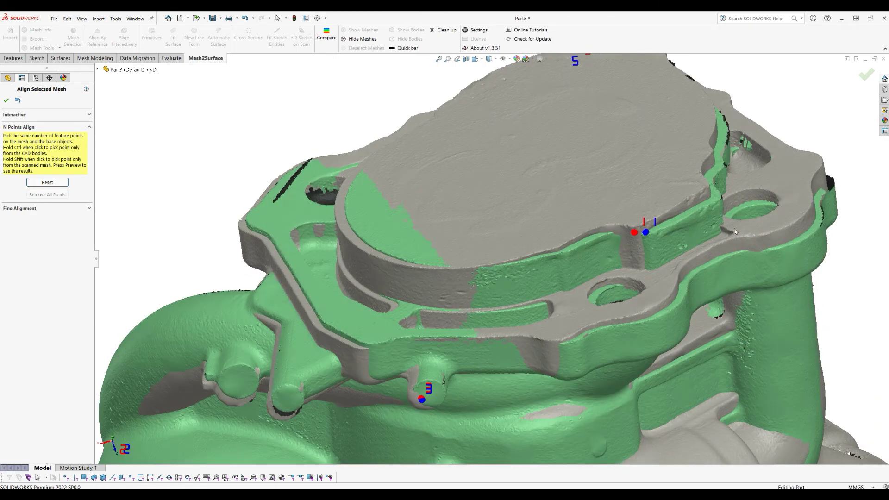
{"action": "left_click", "coordinate": [23, 209]}
Run a best-fit pass with a 5.00mm search tolerance
{"action": "left_click", "coordinate": [3, 159]}
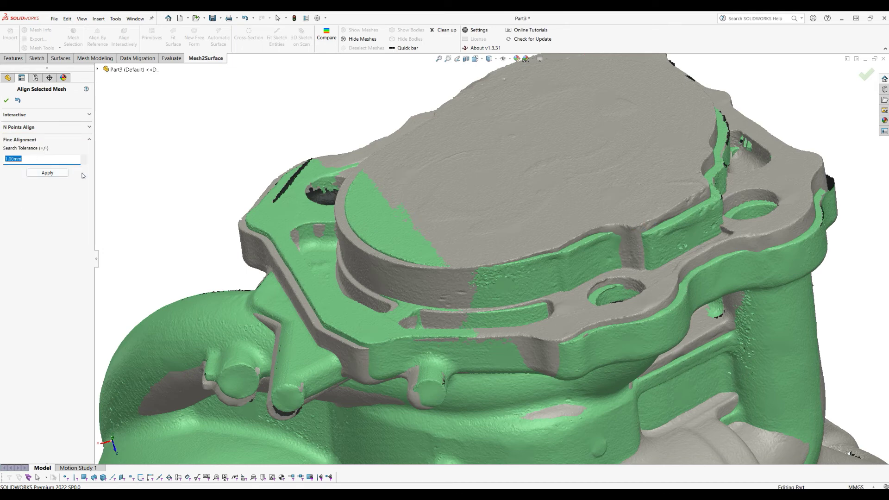
{"action": "type", "text": "5"}
{"action": "left_click", "coordinate": [47, 173]}
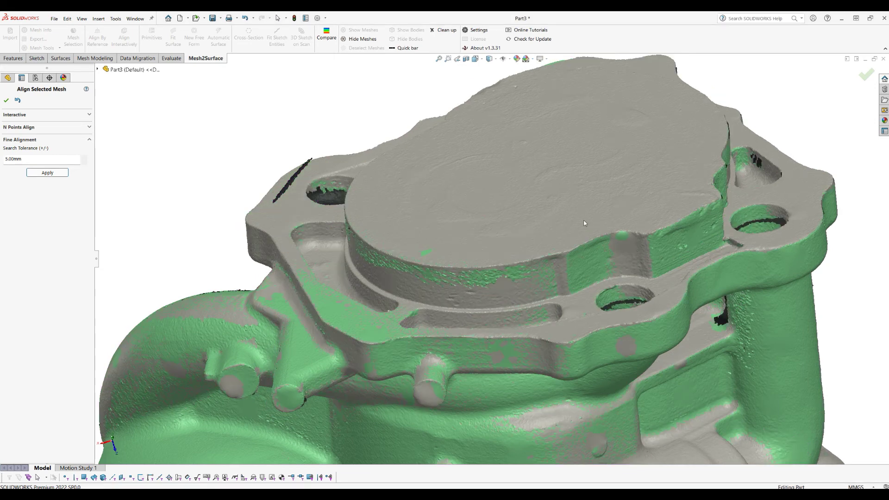
{"action": "middle_click_drag", "start_coordinate": [548, 213], "coordinate": [723, 226]}
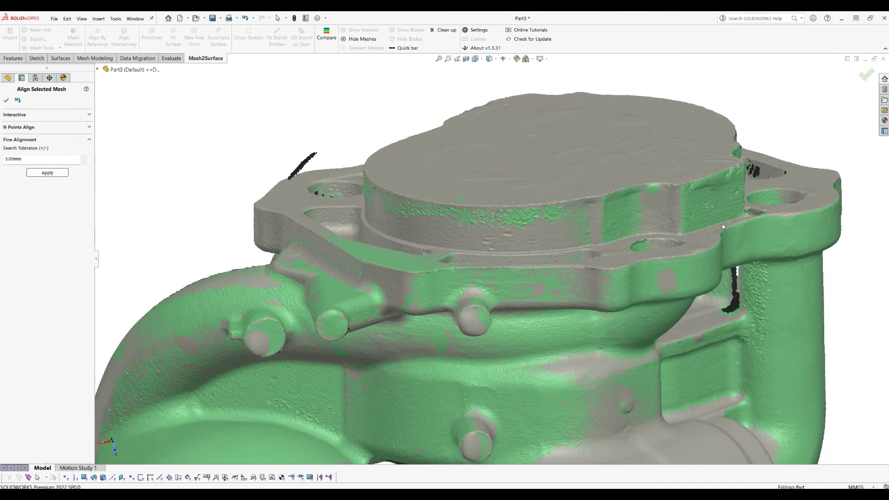
Run a second best-fit pass at 1.00mm tolerance and fit the mesh in view
{"action": "left_click_drag", "start_coordinate": [50, 158], "coordinate": [2, 160]}
{"action": "type", "text": "1.00mm"}
{"action": "left_click", "coordinate": [48, 174]}
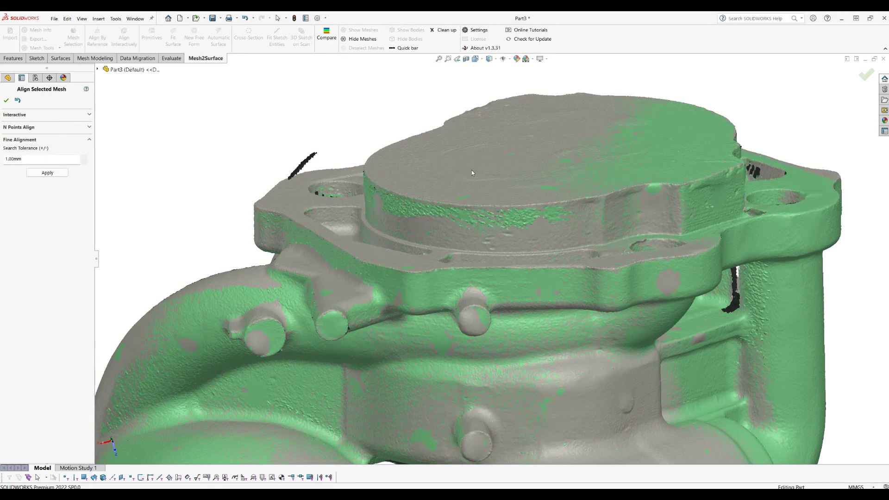
{"action": "key", "text": "f"}
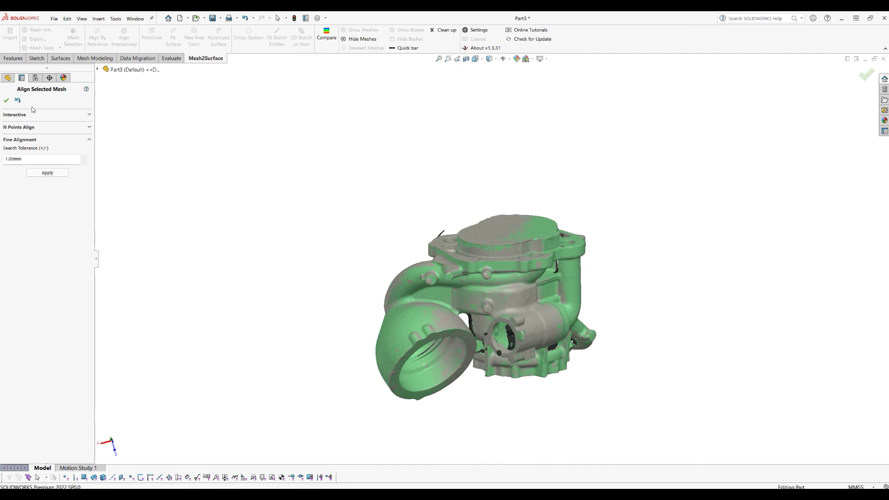
Accept the alignment and combine Mesh3 and Mesh4 into a single mesh
{"action": "left_click", "coordinate": [6, 100]}
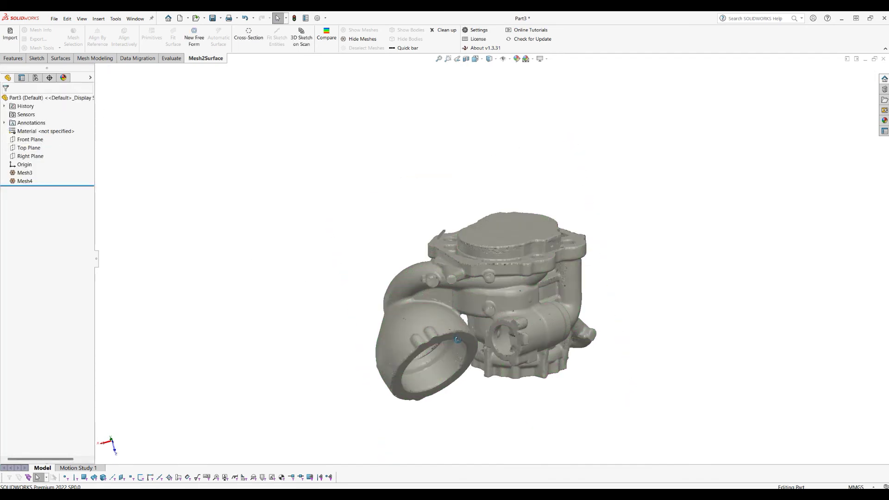
{"action": "scroll", "coordinate": [459, 339], "scroll_direction": "down", "scroll_amount": 5}
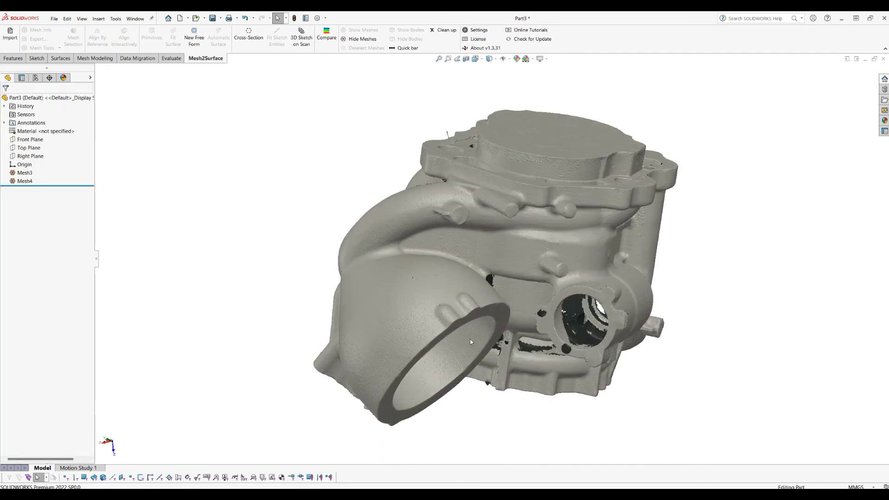
{"action": "left_click", "coordinate": [24, 172]}
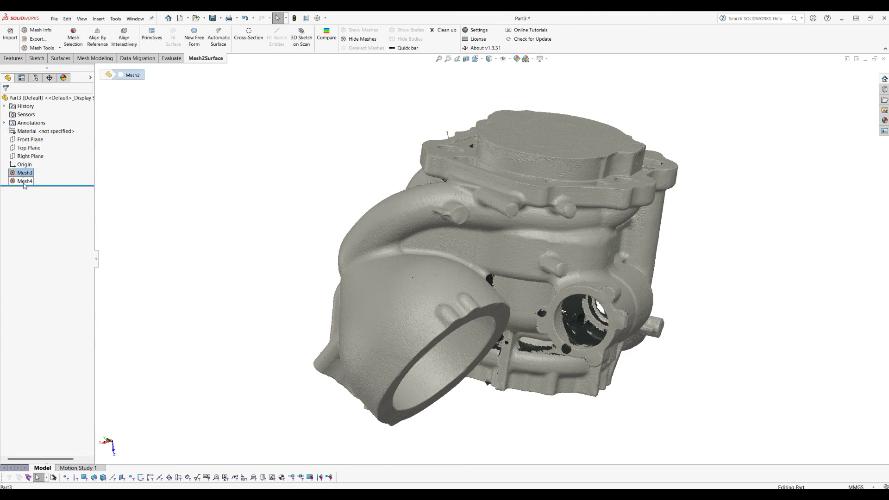
{"action": "left_click", "coordinate": [26, 182], "text": "ctrl"}
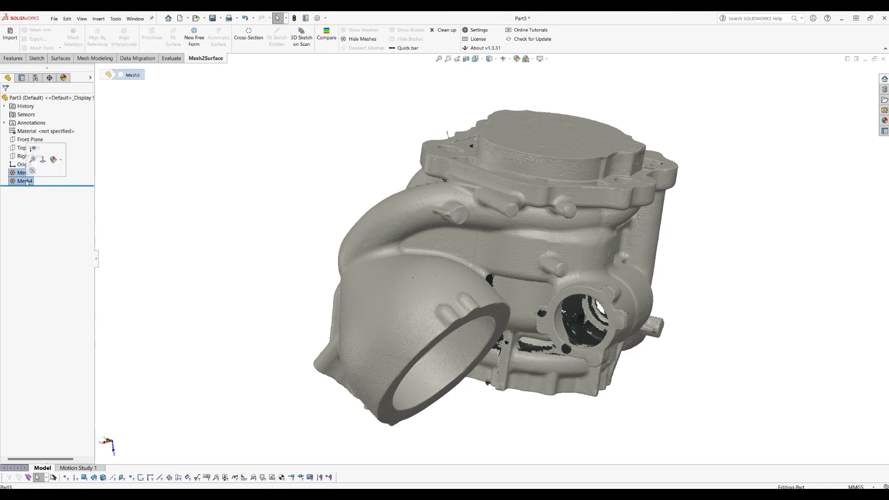
{"action": "right_click", "coordinate": [27, 182]}
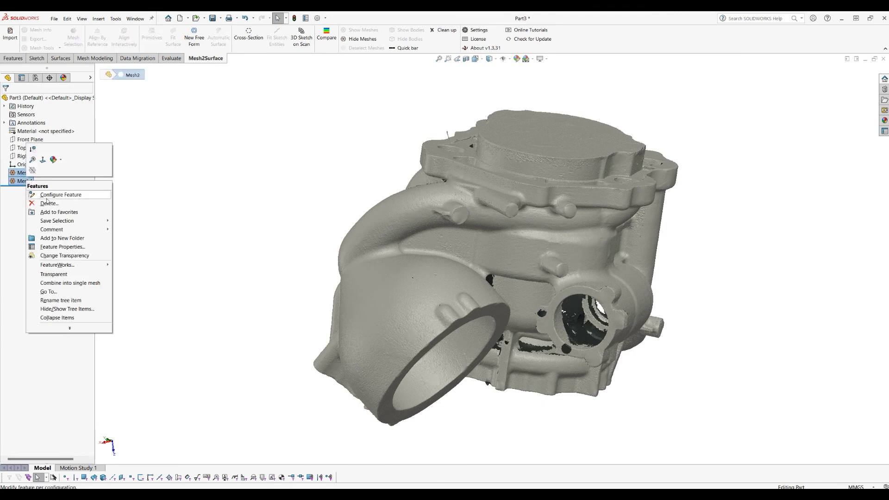
{"action": "left_click", "coordinate": [76, 282]}
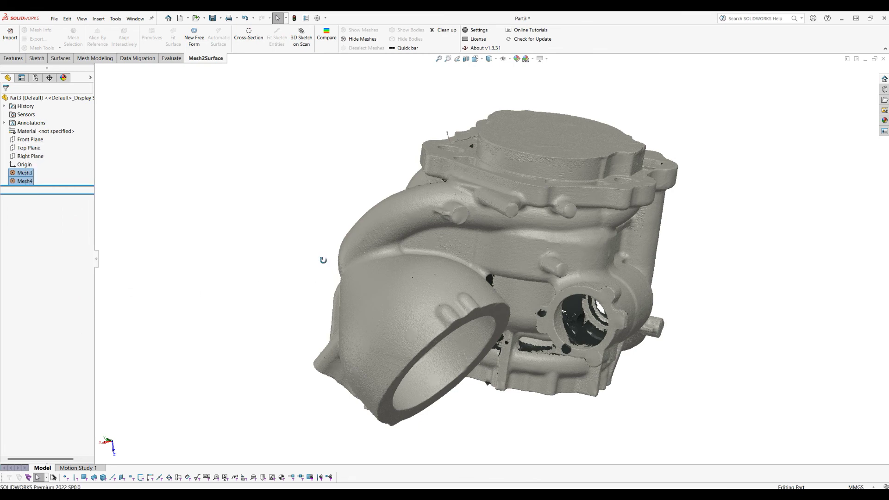
Delete the original Mesh3 and Mesh4, confirming the deletion
{"action": "left_click", "coordinate": [24, 172]}
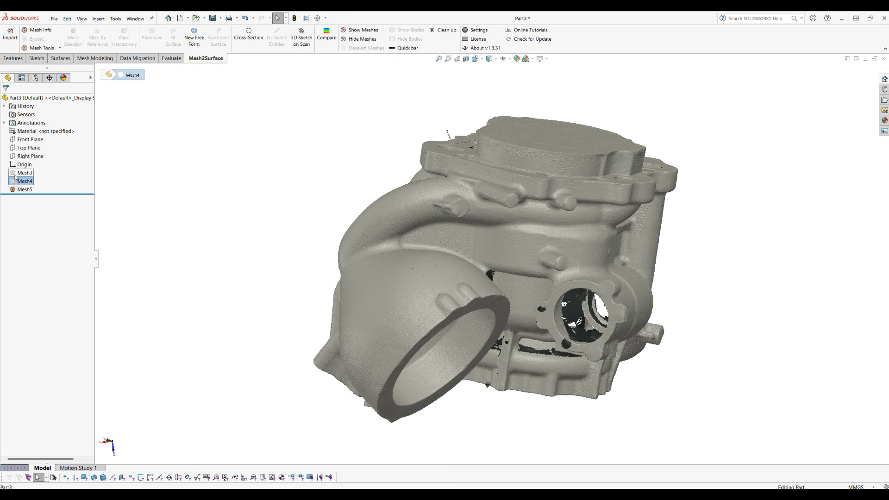
{"action": "left_click", "coordinate": [25, 181], "text": "ctrl"}
{"action": "right_click", "coordinate": [16, 176]}
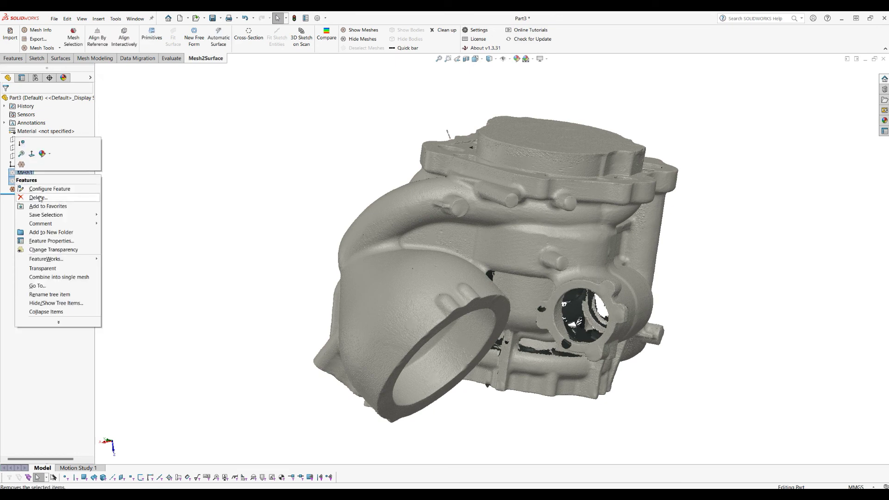
{"action": "left_click", "coordinate": [77, 197]}
{"action": "left_click", "coordinate": [496, 222]}
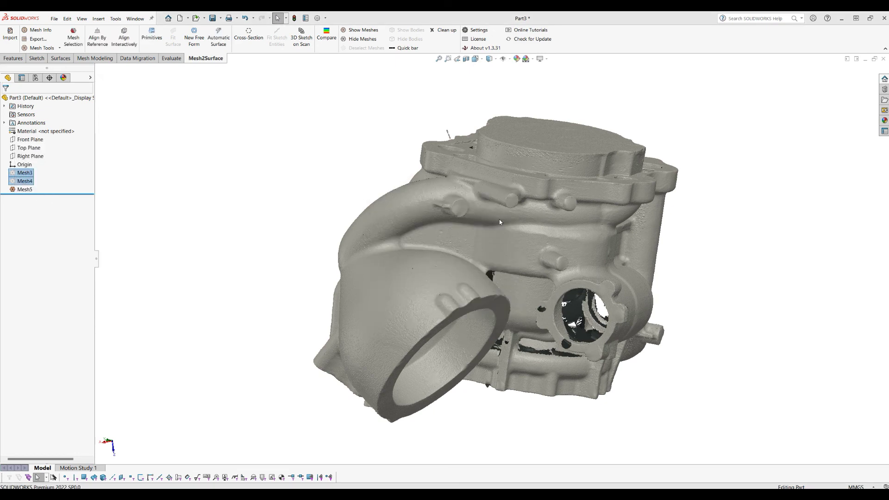
Orbit and pan the view to inspect the merged Mesh5 housing scan
{"action": "middle_click_drag", "start_coordinate": [499, 219], "coordinate": [696, 342]}
{"action": "mouse_move", "coordinate": [598, 315]}
{"action": "middle_mouse_down", "text": "ctrl"}
{"action": "mouse_move", "coordinate": [559, 318]}
{"action": "mouse_move", "coordinate": [523, 287]}
{"action": "mouse_move", "coordinate": [492, 203]}
{"action": "mouse_move", "coordinate": [596, 306]}
{"action": "middle_mouse_up", "text": "ctrl"}
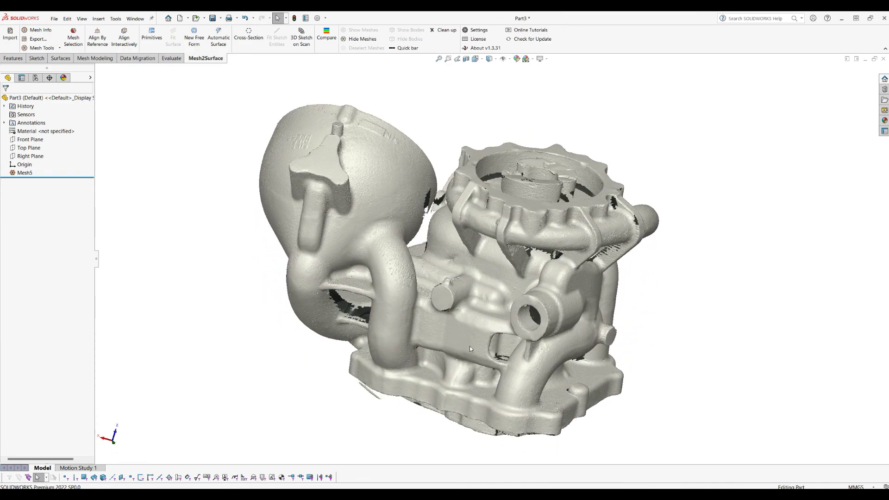